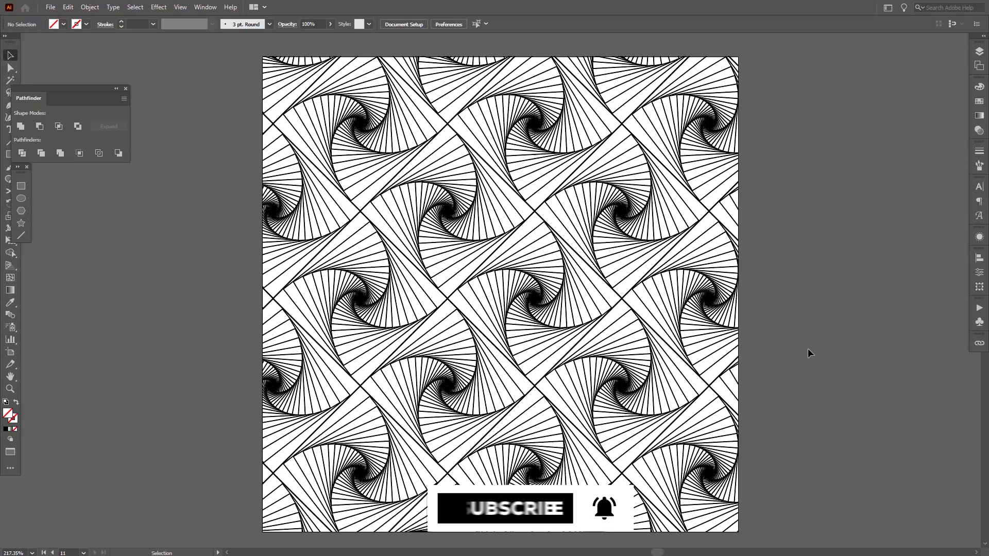
- Create a new 300 × 300 px Illustrator document
key("a")
key("ctrl+n")
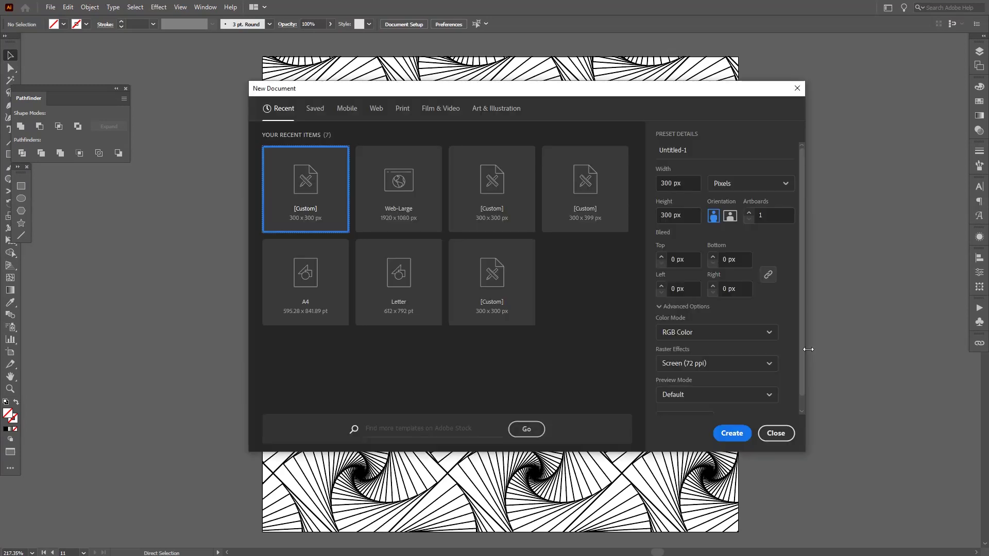
key("Return")
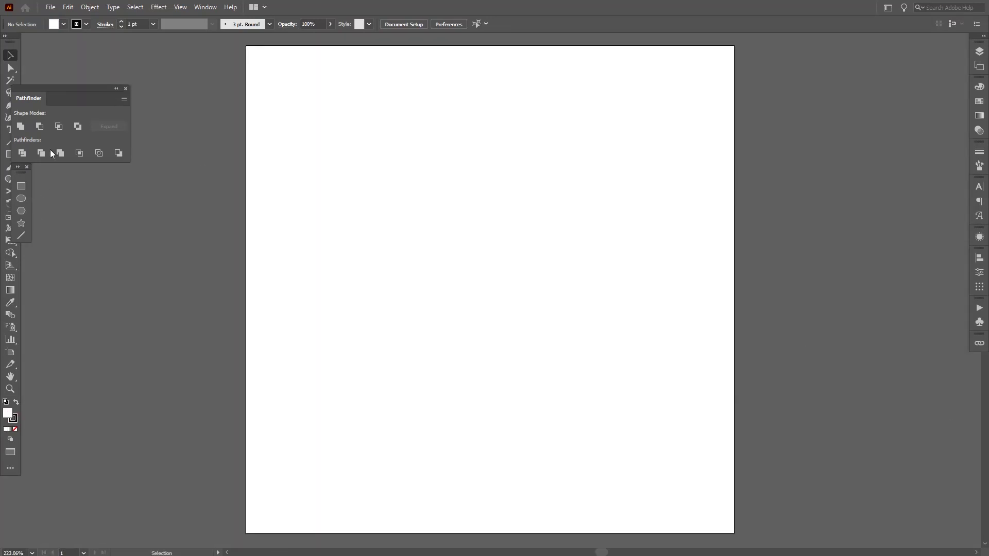
- Dock the toolbar on the right and pick the Rectangle Tool with fill set to None
left_click_drag(7, 41, 978, 98)
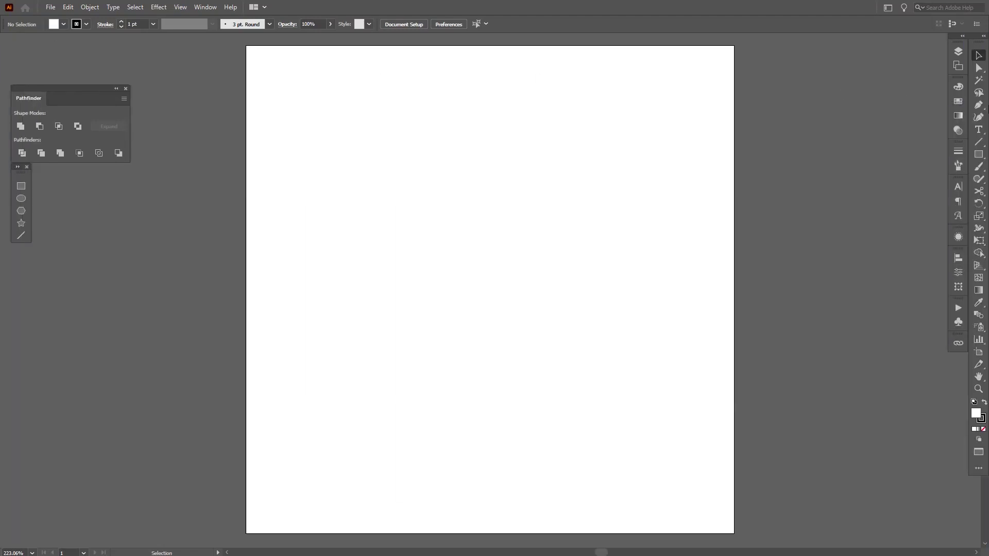
left_click(979, 160)
right_click(979, 159)
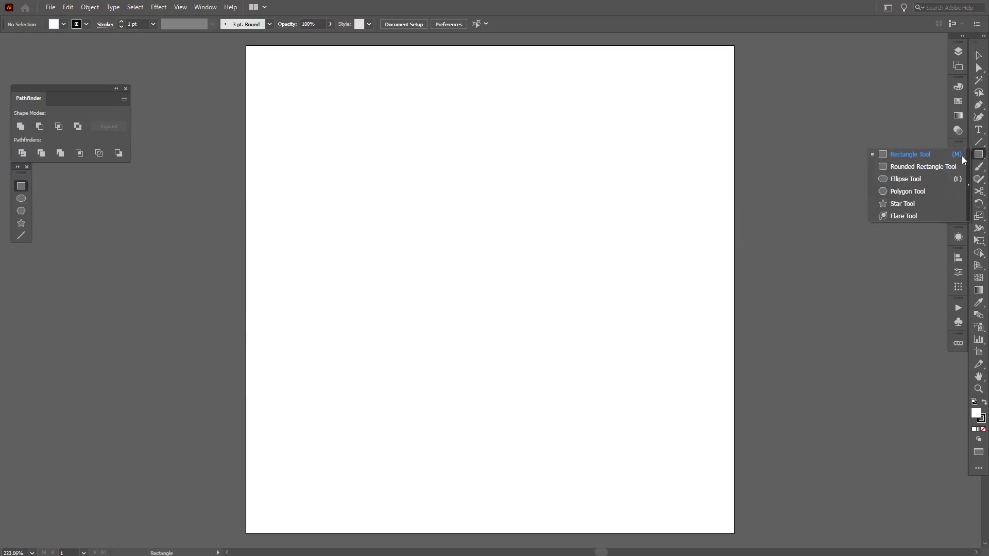
left_click(955, 154)
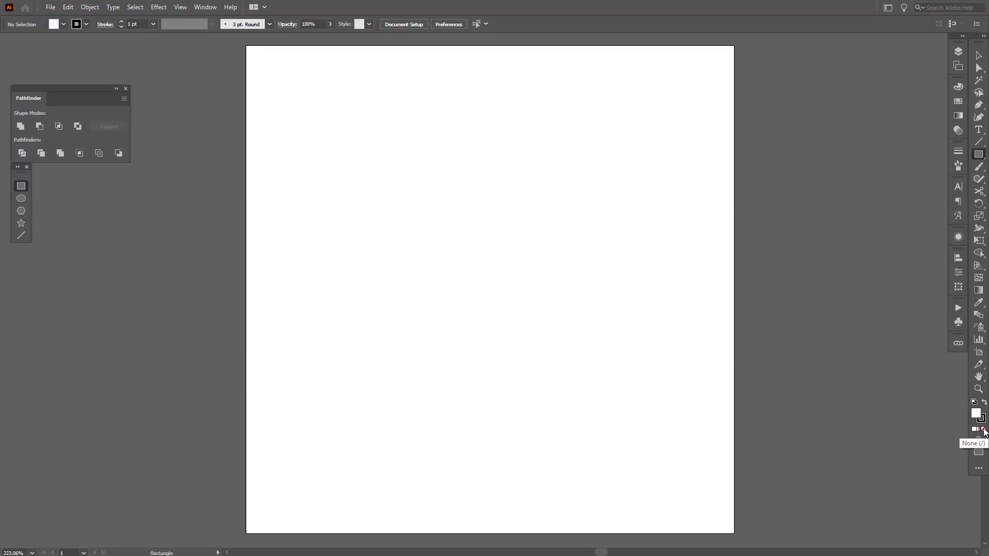
left_click(984, 431)
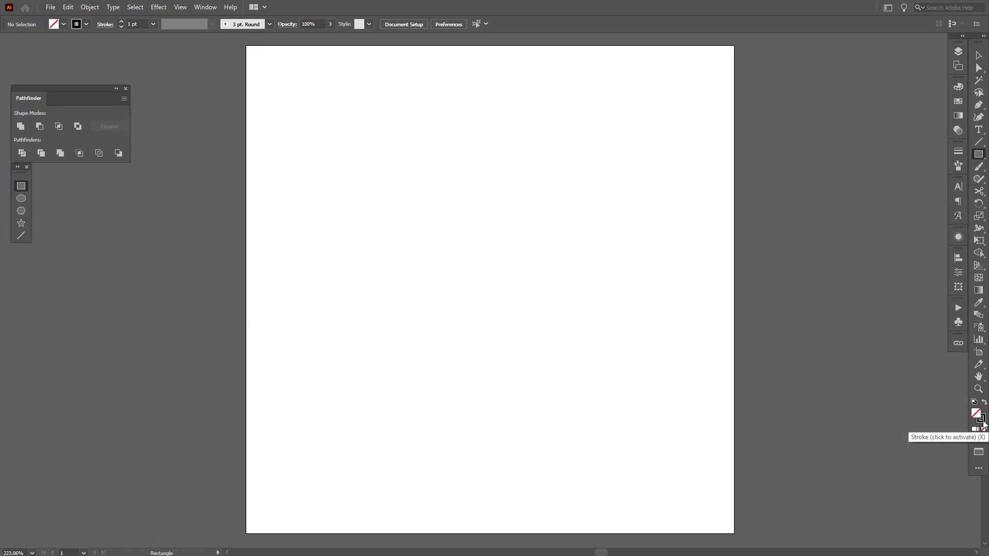
left_click(981, 420)
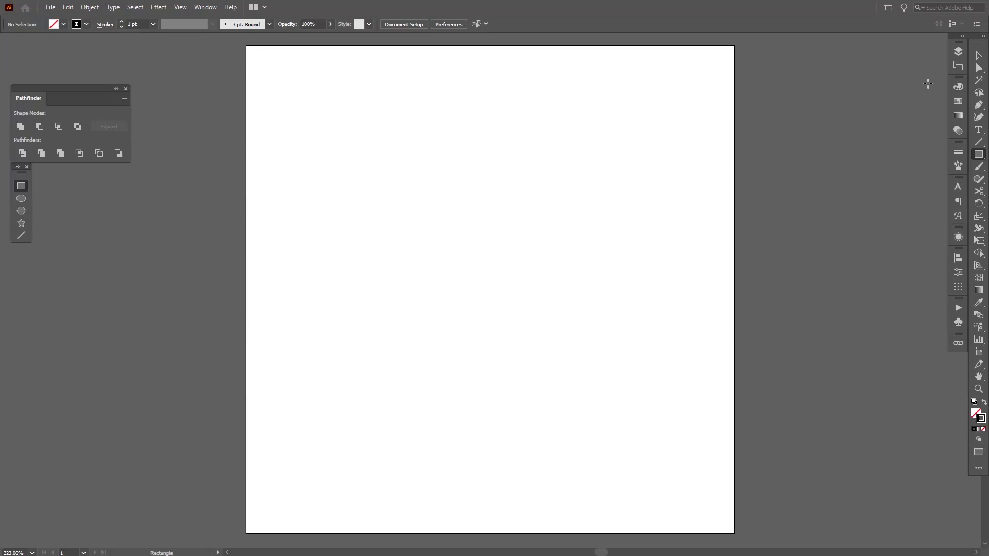
- Launch the key display utility, close its settings and return to the document
key("super+space")
left_click(5, 5)
left_click(481, 293)
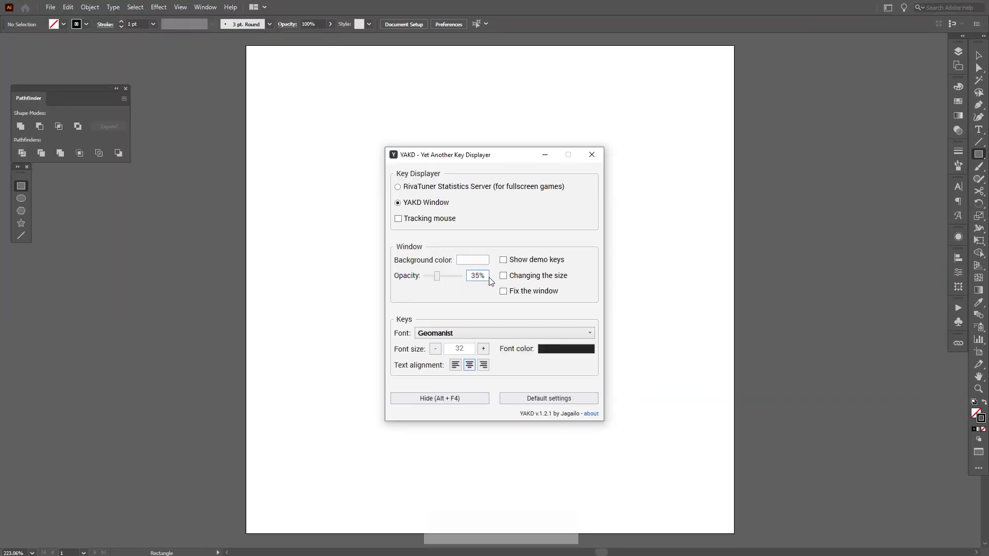
left_click(542, 153)
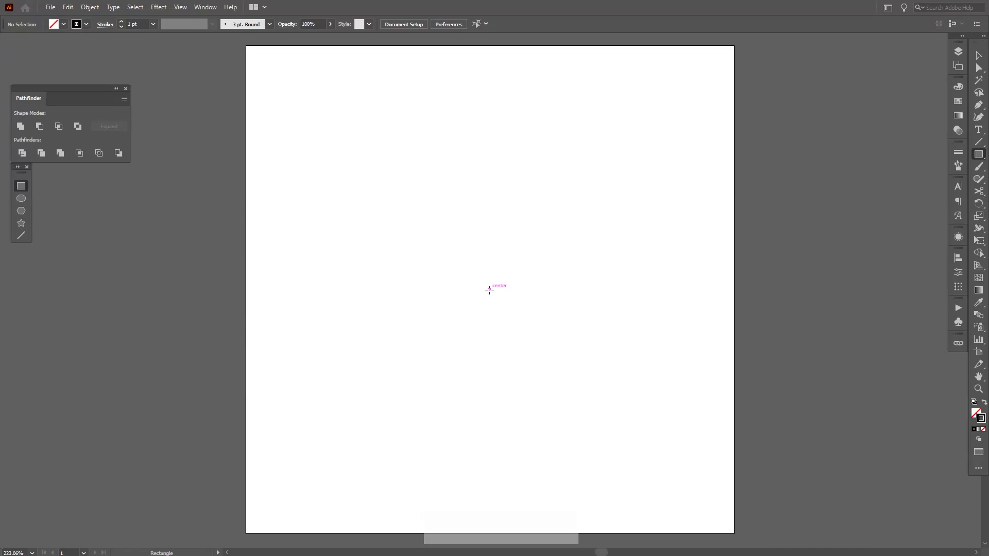
key("shift+alt")
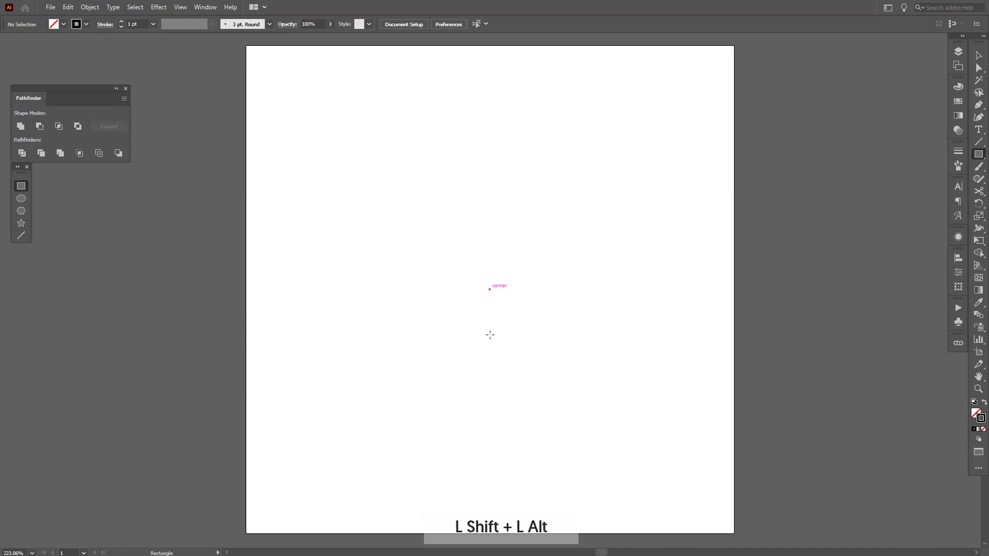
- Draw a square from the artboard centre and rotate it 45° into a diamond
key("shift+alt")
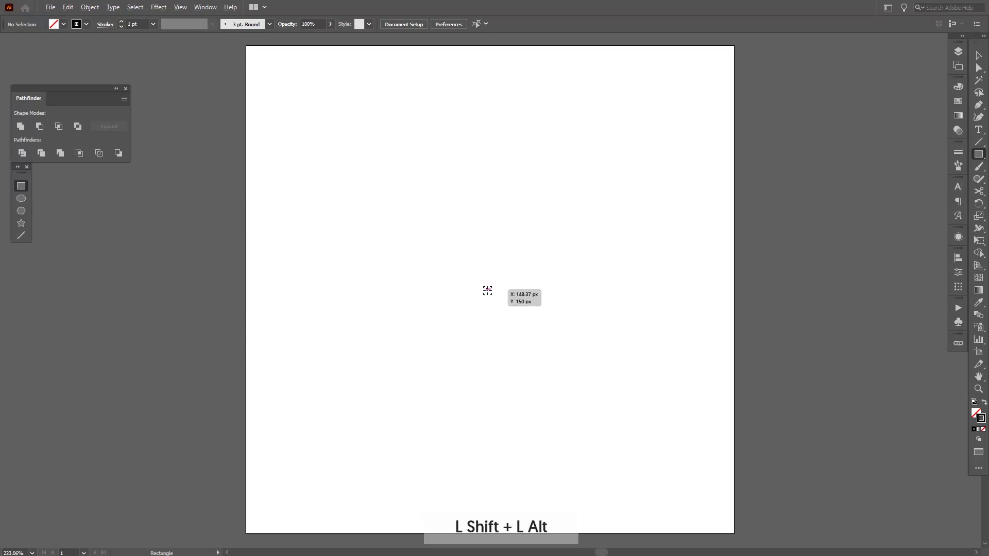
mouse_move(487, 290)
left_mouse_down()
mouse_move(620, 389)
mouse_move(578, 377)
left_mouse_up()
key("v")
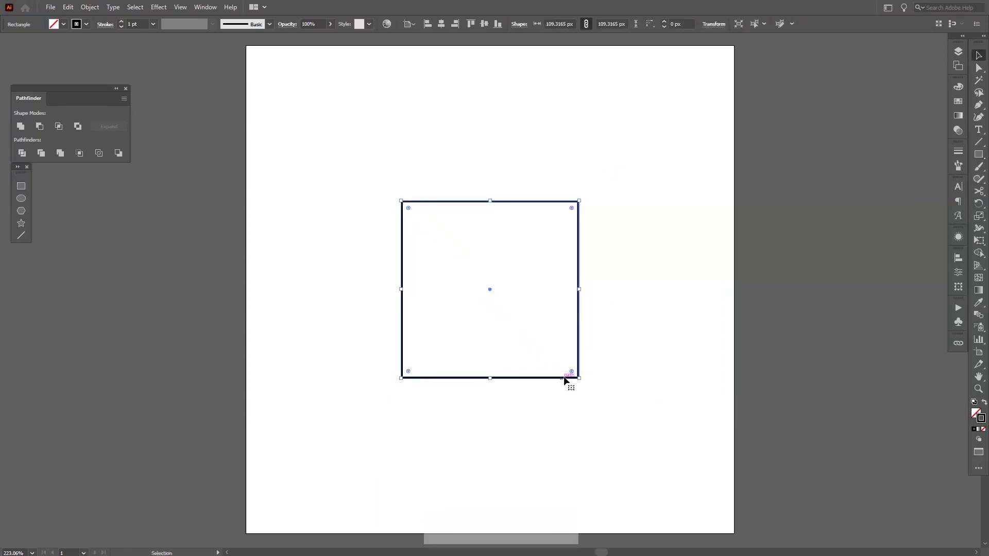
key("shift")
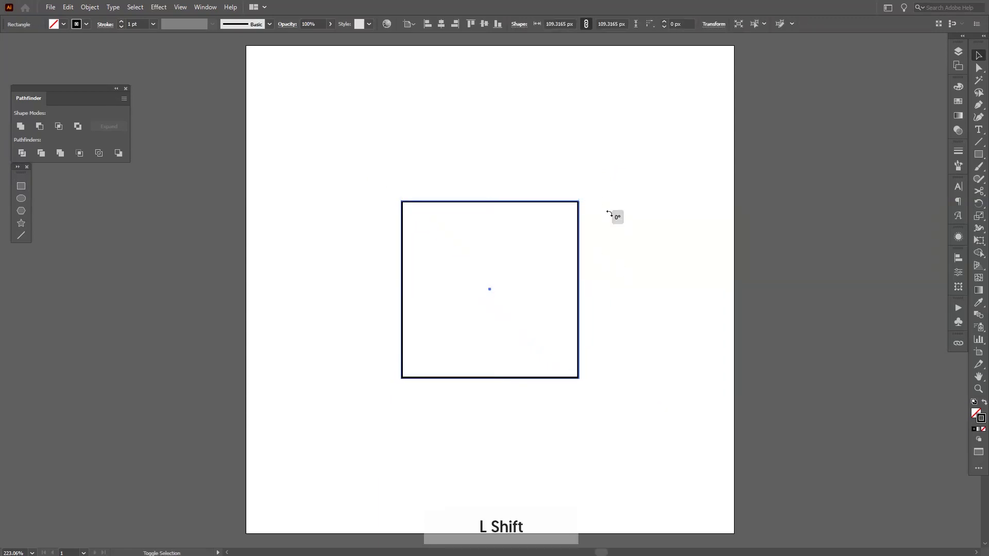
left_click_drag(616, 214, 666, 289)
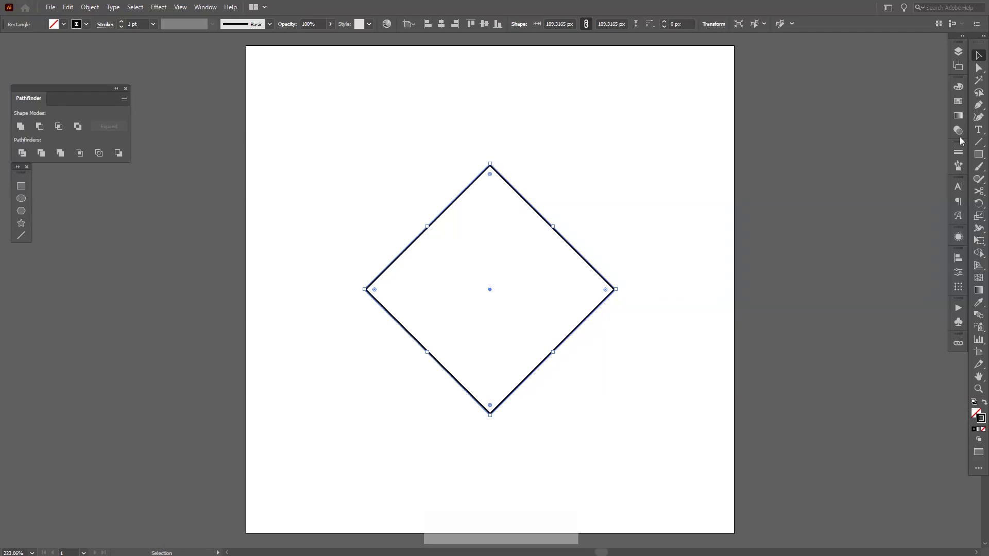
- Align the diamond's stroke to the outside of the path
left_click(958, 151)
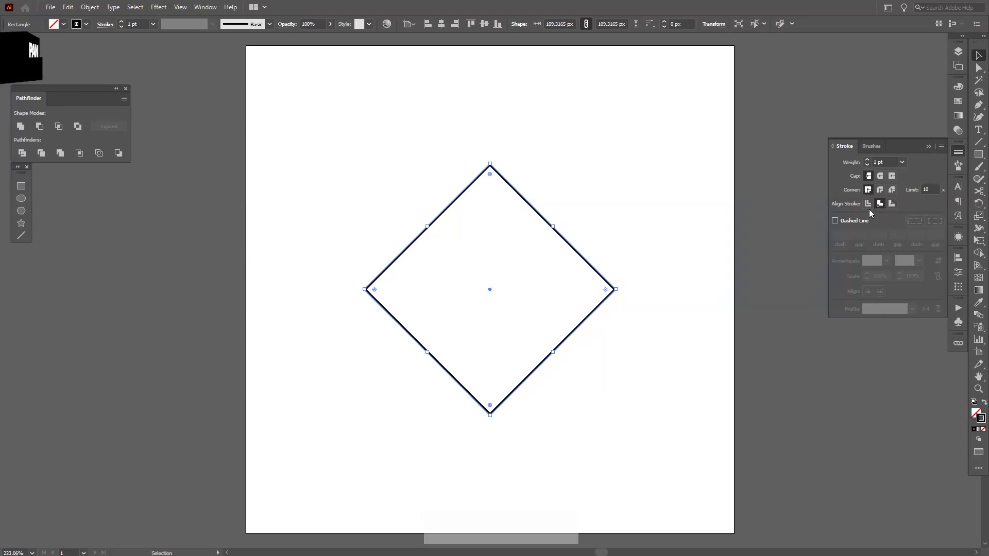
left_click(869, 208)
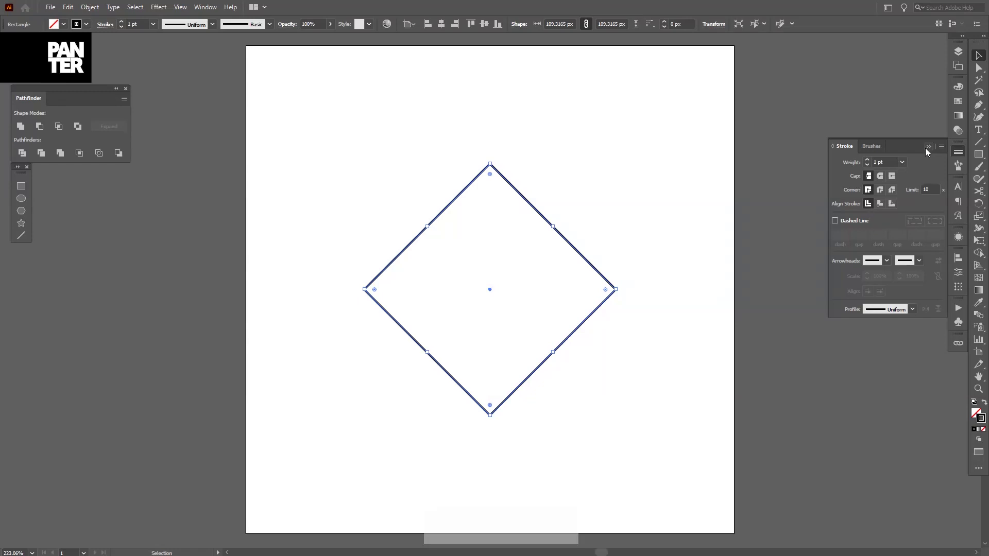
left_click(891, 204)
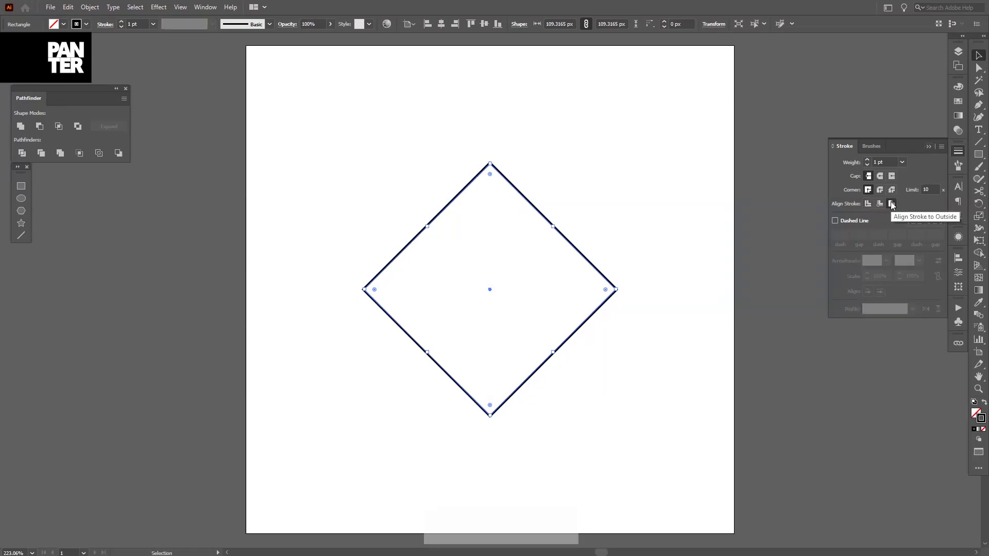
left_click(928, 149)
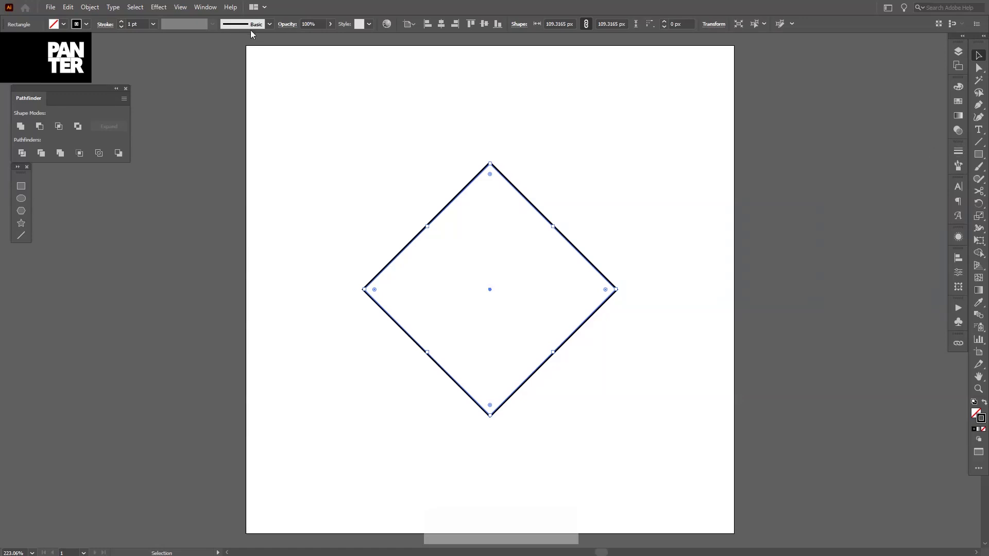
- Open the Transform effect and scale each copy to 89% horizontally and vertically
left_click(158, 7)
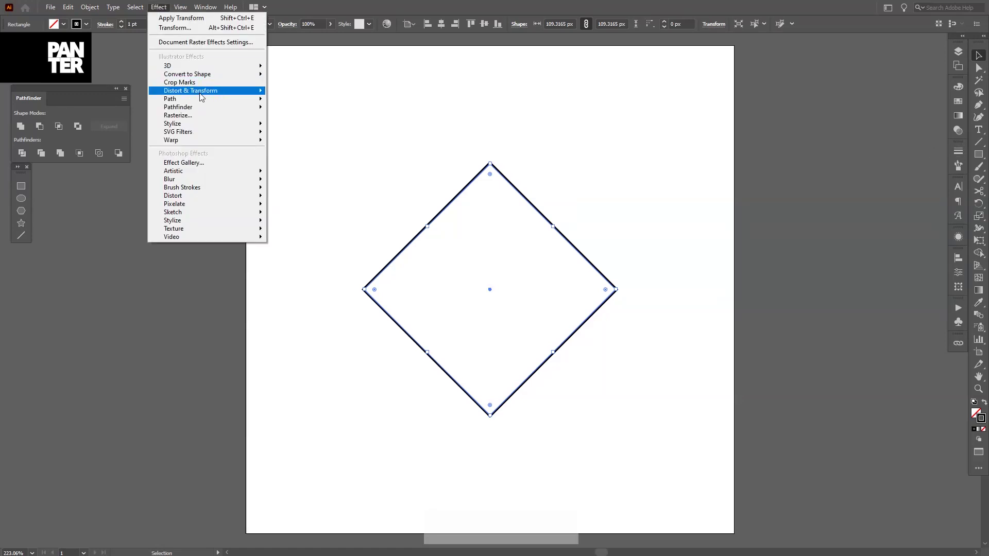
mouse_move(206, 90)
left_click(297, 126)
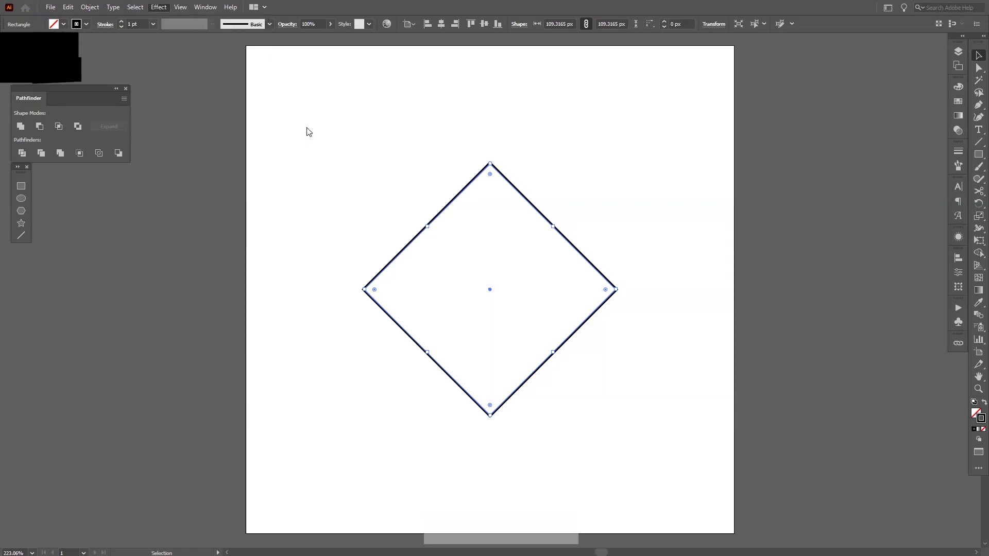
left_click_drag(579, 55, 740, 64)
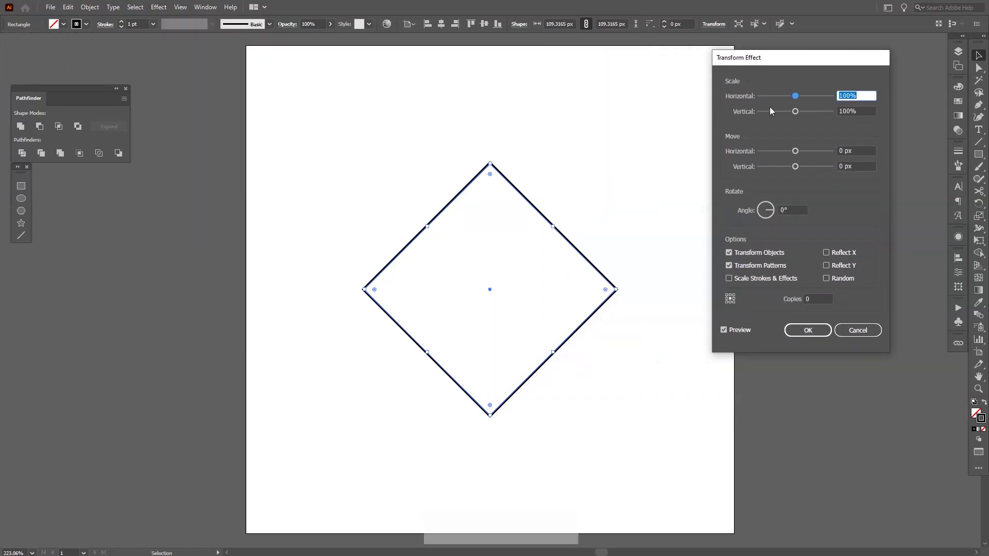
left_click(818, 299)
type("29")
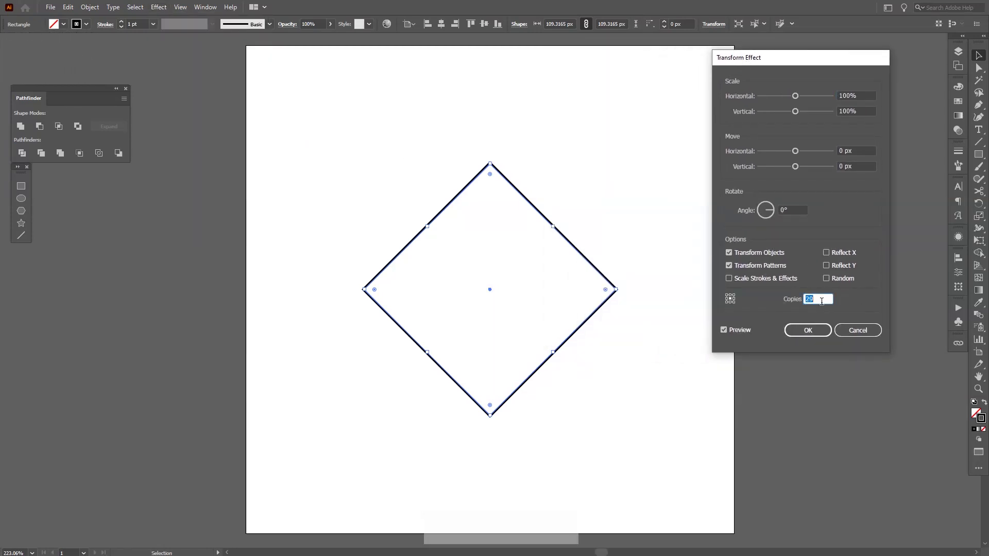
left_click(864, 96)
type("89")
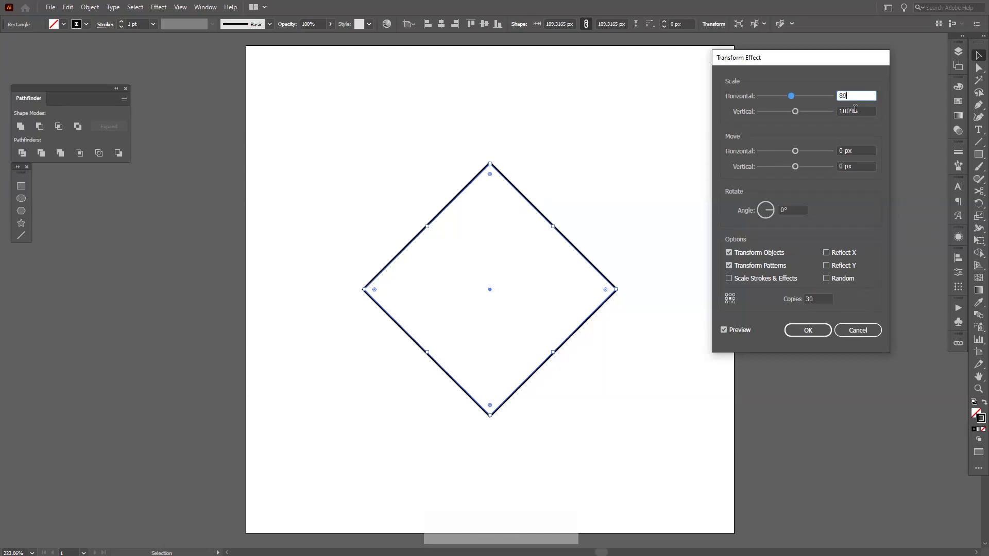
key("Tab")
type("89")
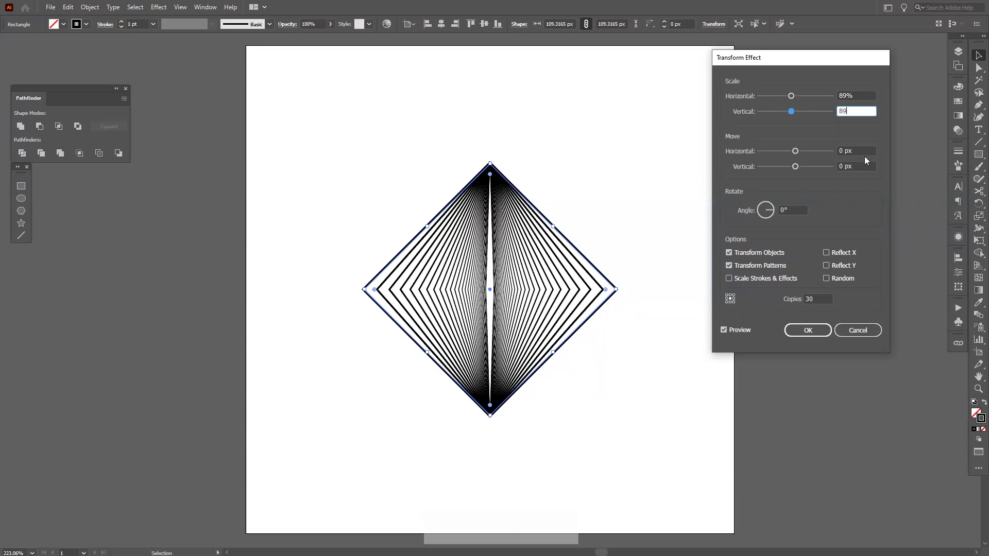
key("Tab")
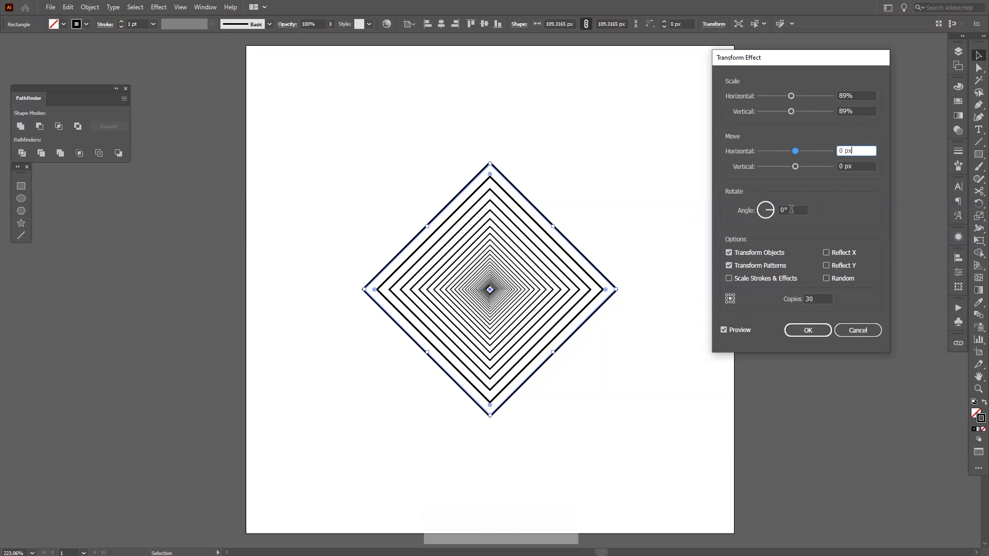
- Set the rotation angle to -7° and copies to 50, then apply and deselect
left_click(791, 209)
key("Down")
key("Down")
key("Down")
key("Down")
key("Down")
key("Down")
key("Down")
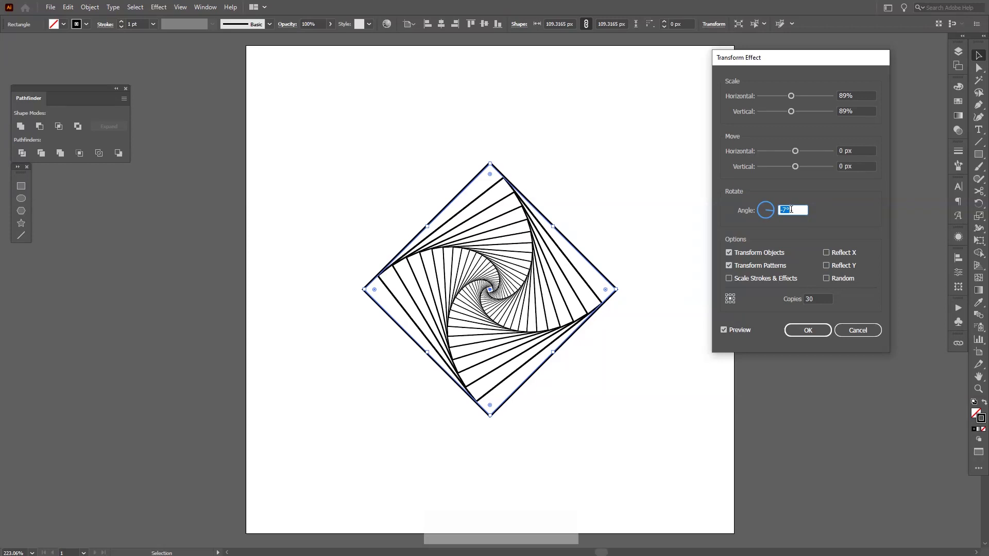
left_click(816, 298)
key("Up")
key("Up")
key("Up")
key("Up")
key("Up")
key("Up")
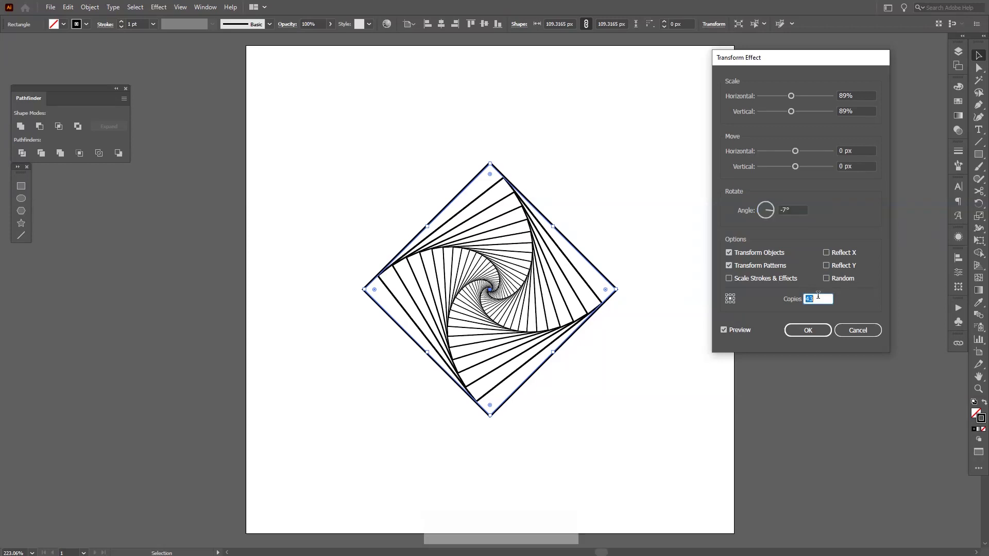
key("Up")
key("Up")
key("Up")
key("Up")
key("Up")
key("Up")
key("Up")
left_click(807, 330)
left_click(635, 245)
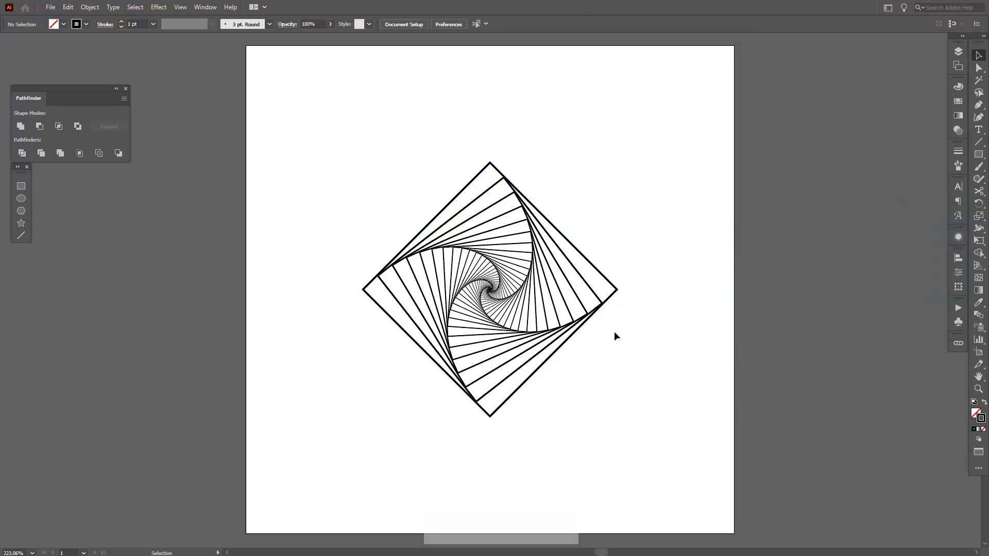
- Shrink the spiral diamond about its centre and adjust the view around it
left_click(616, 278)
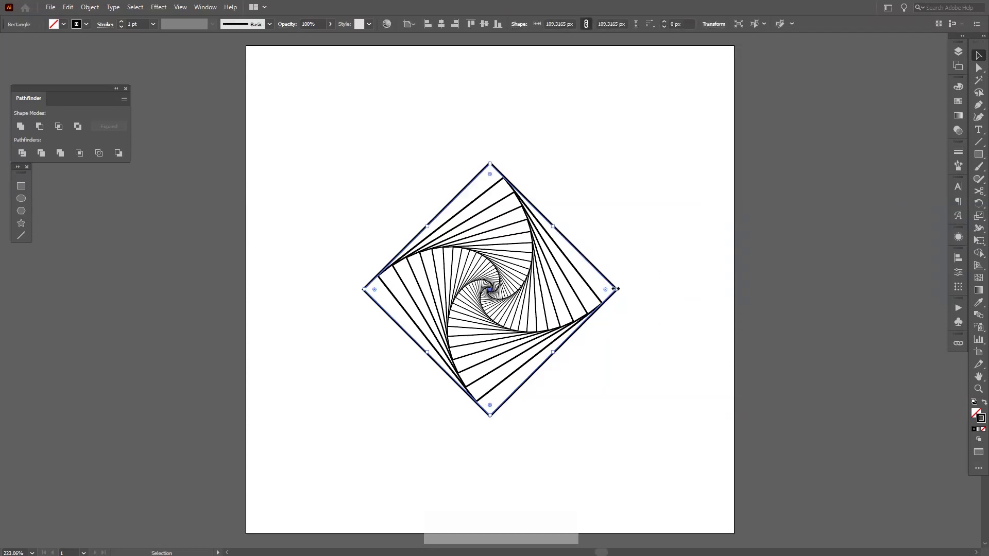
key("space")
left_click_drag(615, 289, 554, 297)
left_click(591, 298)
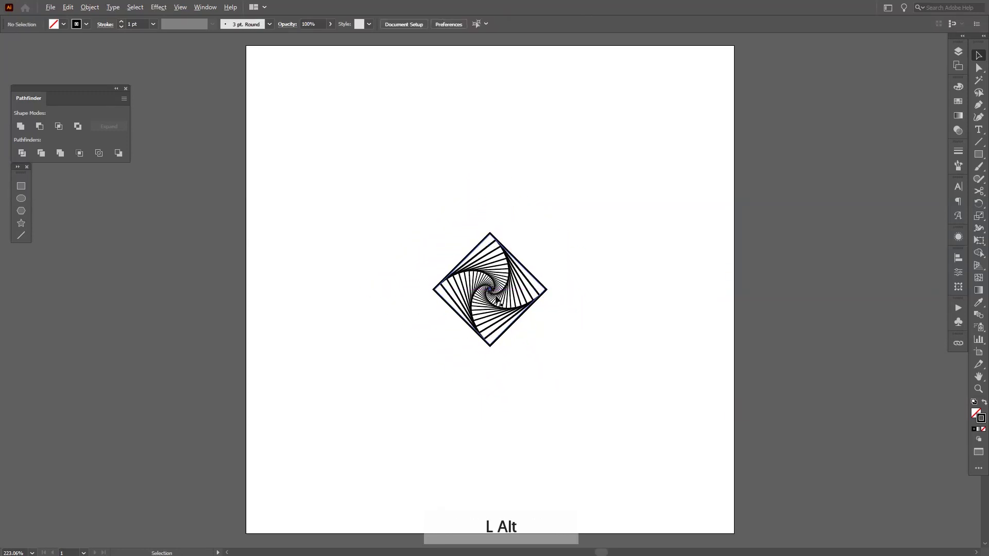
scroll(495, 298, "up", 3)
scroll(681, 324, "up", 1)
key("space")
left_click_drag(643, 318, 668, 320)
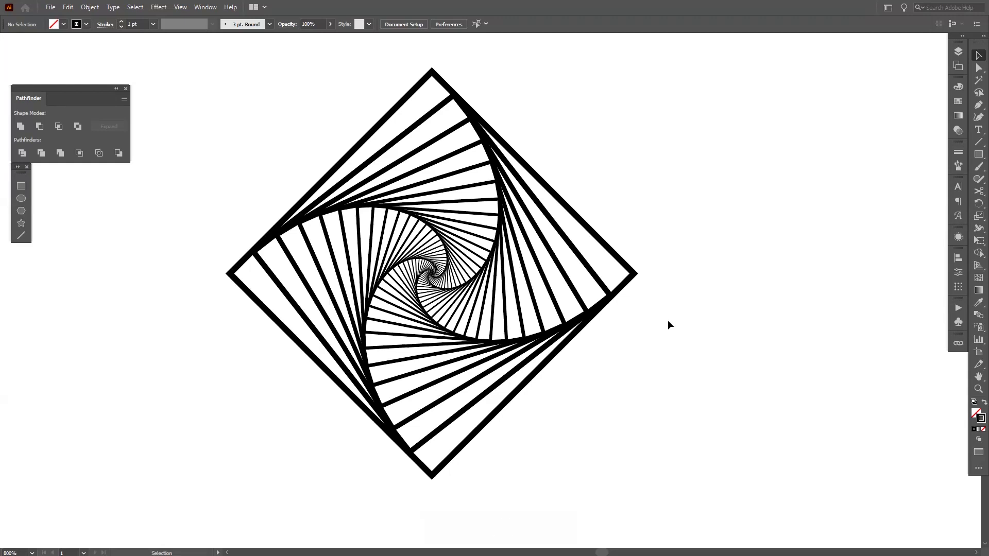
scroll(668, 320, "down", 4)
key("space")
left_click_drag(667, 320, 153, 318)
scroll(657, 307, "up", 1)
scroll(657, 307, "down", 1)
- Duplicate the spiral diamond to the left of the artboard and deselect it
left_click(603, 280)
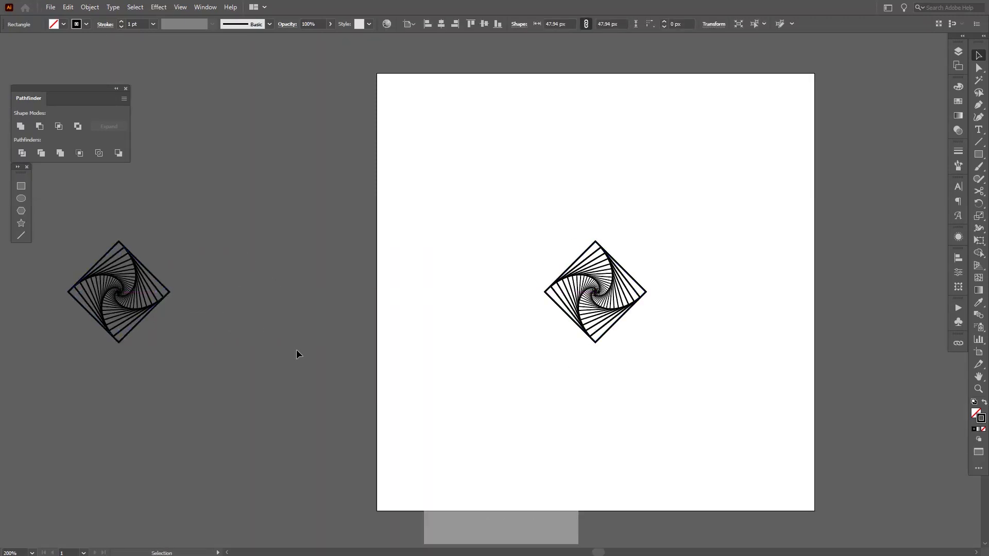
left_click(298, 354)
key("space")
scroll(646, 340, "up", 1)
key("space")
left_click_drag(646, 340, 428, 203)
scroll(614, 335, "down", 1)
- Make a pattern from the spiral diamond using the Brick by Row tile type
left_click(91, 9)
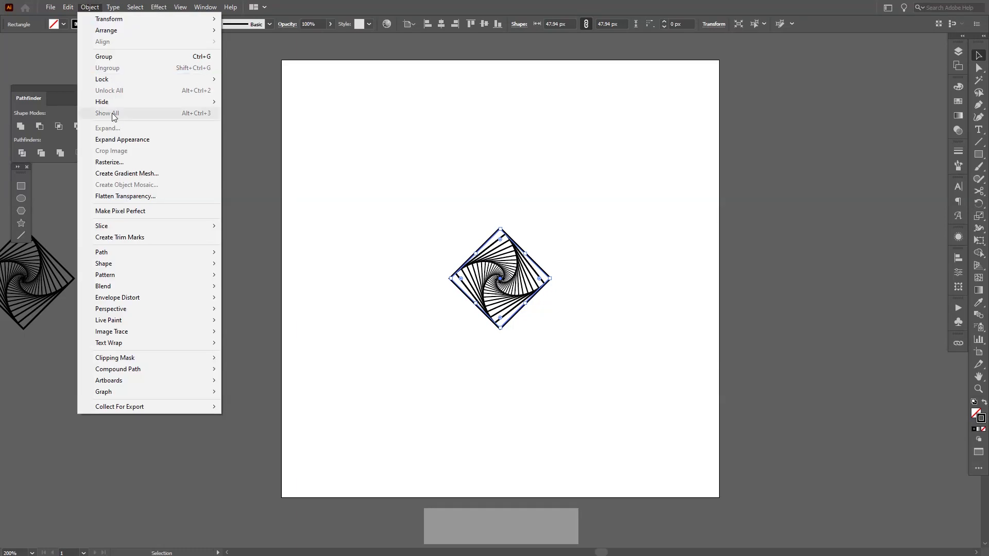
mouse_move(129, 274)
left_click(244, 277)
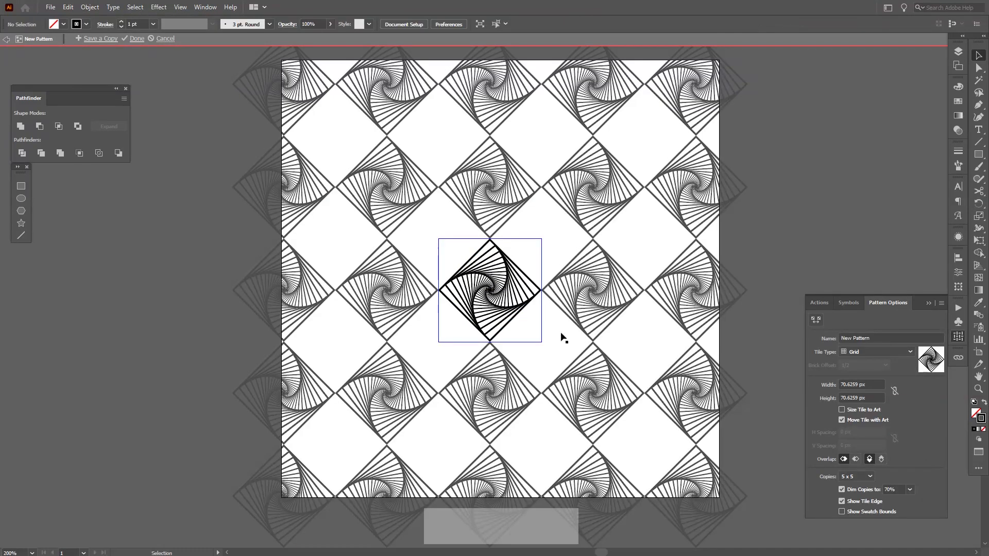
left_click(863, 354)
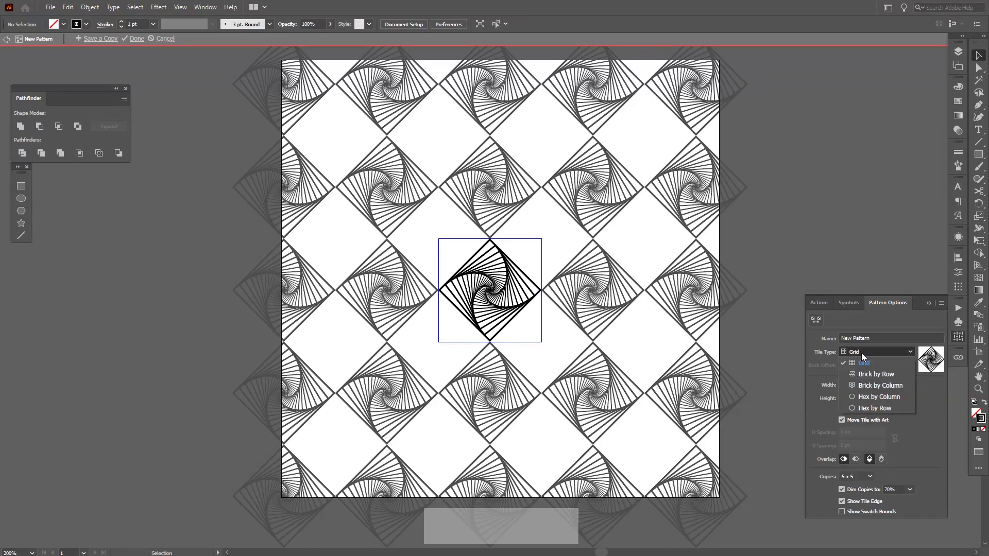
left_click(879, 376)
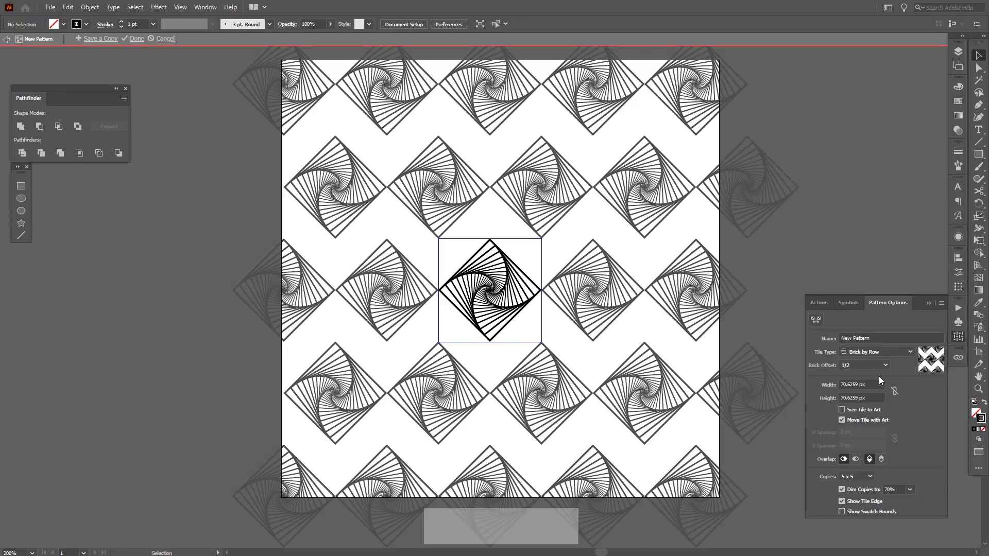
- Set the pattern tile height to about 34 px and tile width to 70 px
double_click(858, 397)
type("57")
key("Return")
key("Down")
key("Down")
key("Down")
key("Down")
key("Down")
key("Down")
key("Down")
key("Down")
key("Down")
key("Down")
key("Down")
key("Down")
key("Down")
key("Down")
key("Down")
key("Down")
key("Down")
key("Down")
key("Down")
key("Down")
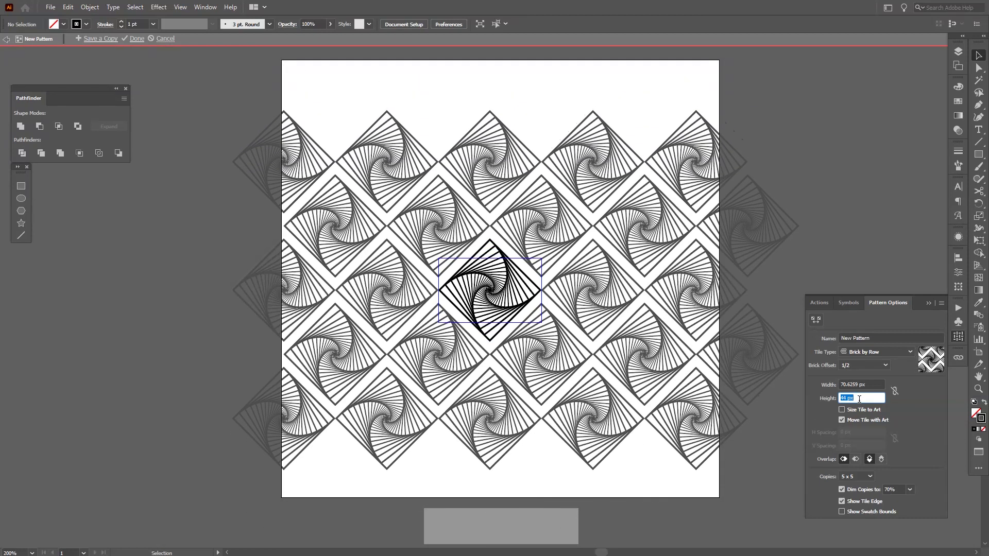
key("Down")
key("Down")
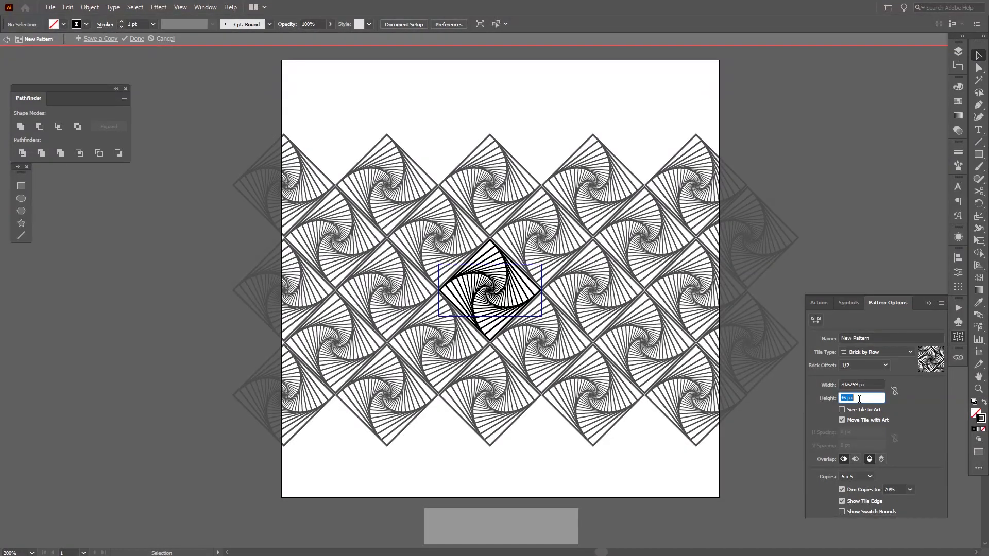
key("Down")
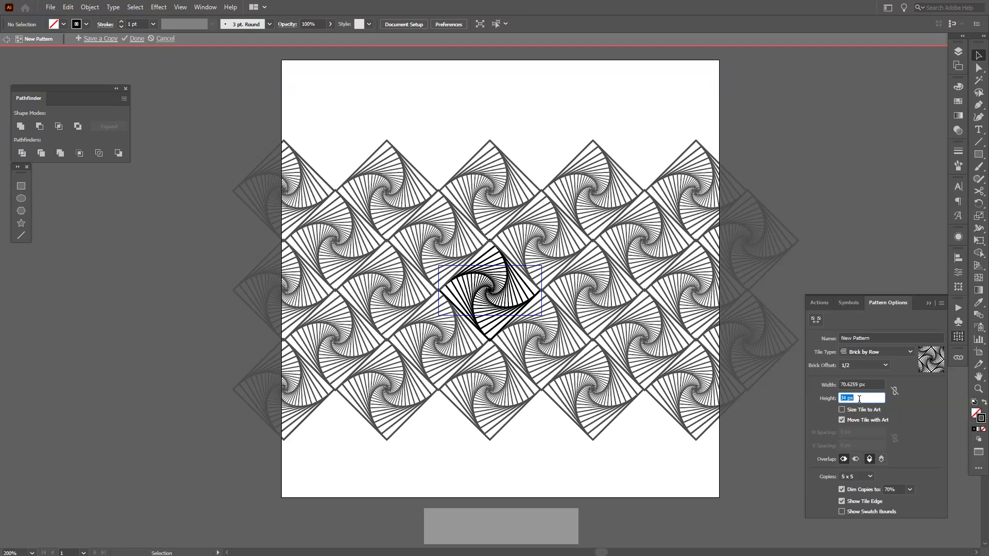
left_click(862, 385)
type("70")
key("Return")
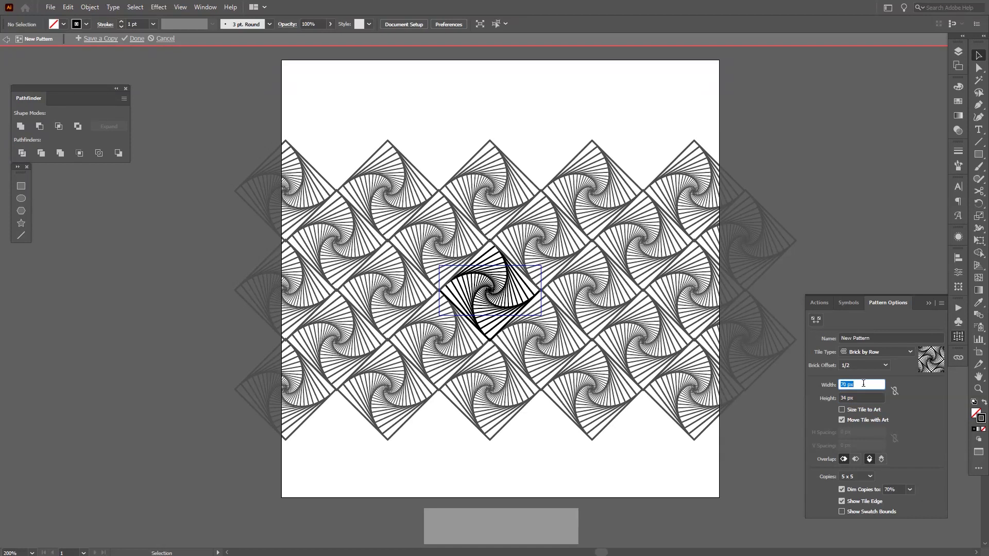
- Refine the pattern tile height to 34.7 px
left_click(862, 398)
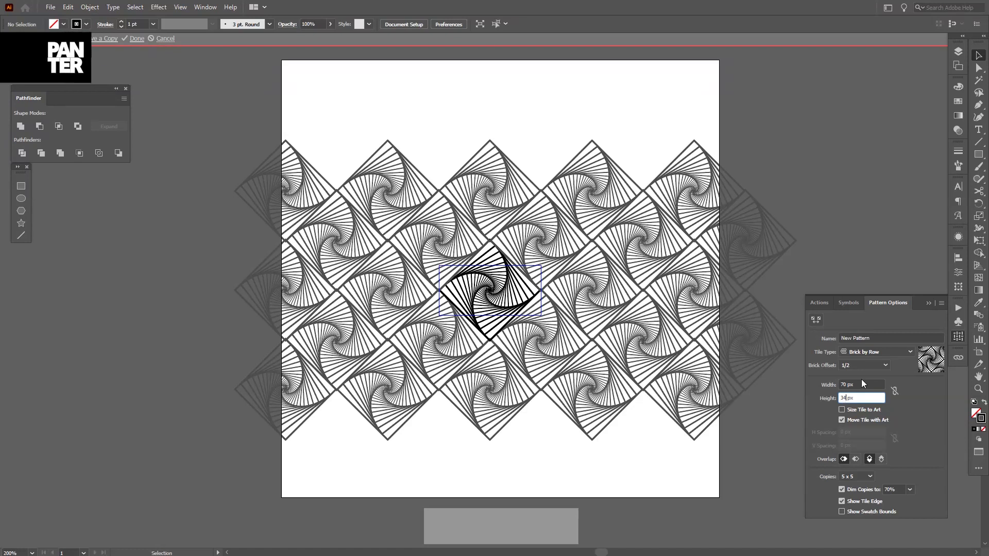
type(",5")
left_click(864, 385)
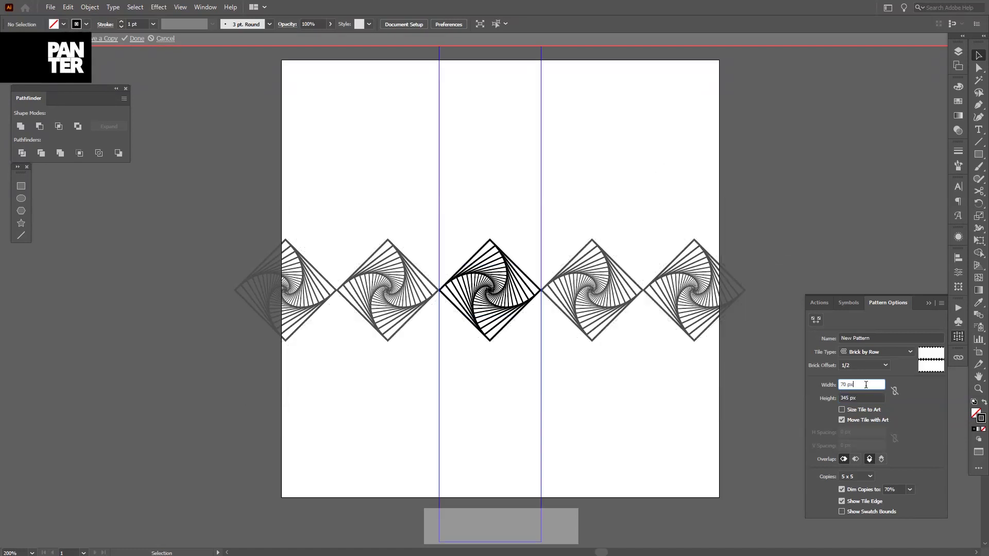
left_click(848, 397)
type(",")
left_click(858, 384)
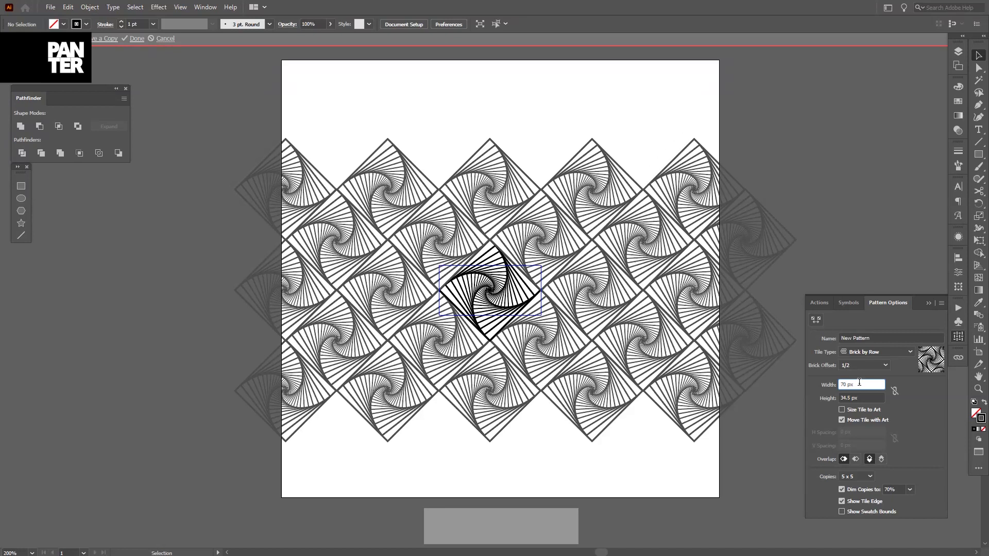
left_click(849, 398)
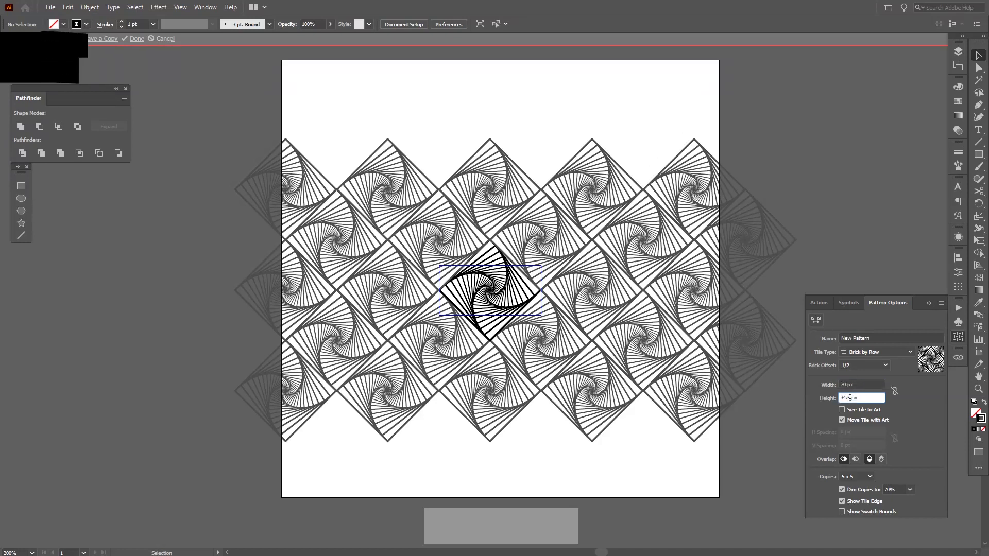
double_click(849, 397)
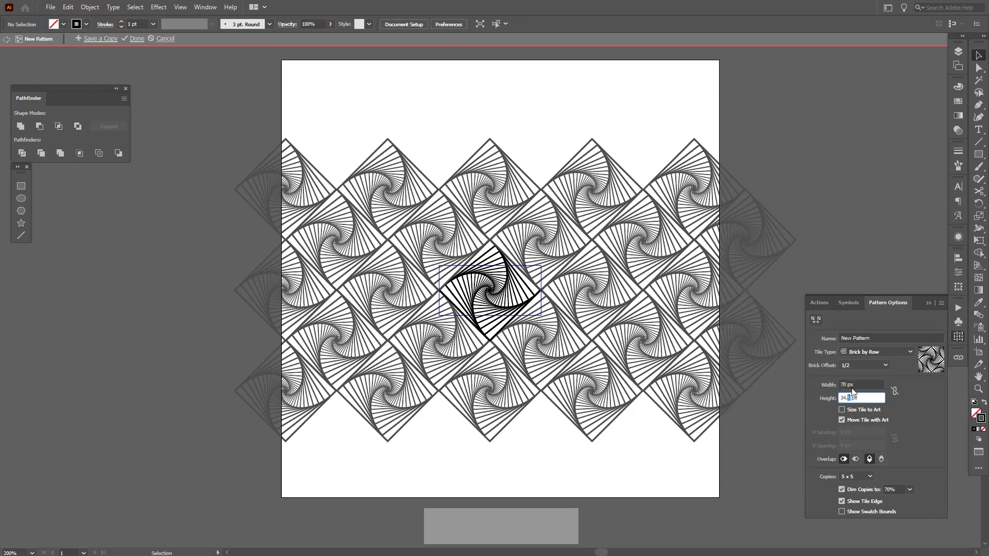
type("7")
left_click(857, 385)
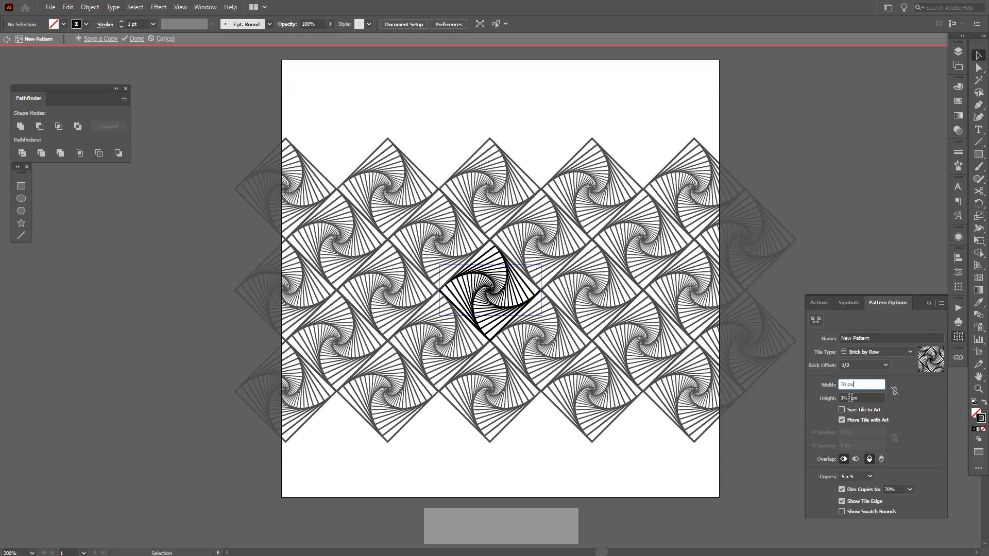
left_click(849, 398)
type("9")
left_click(862, 384)
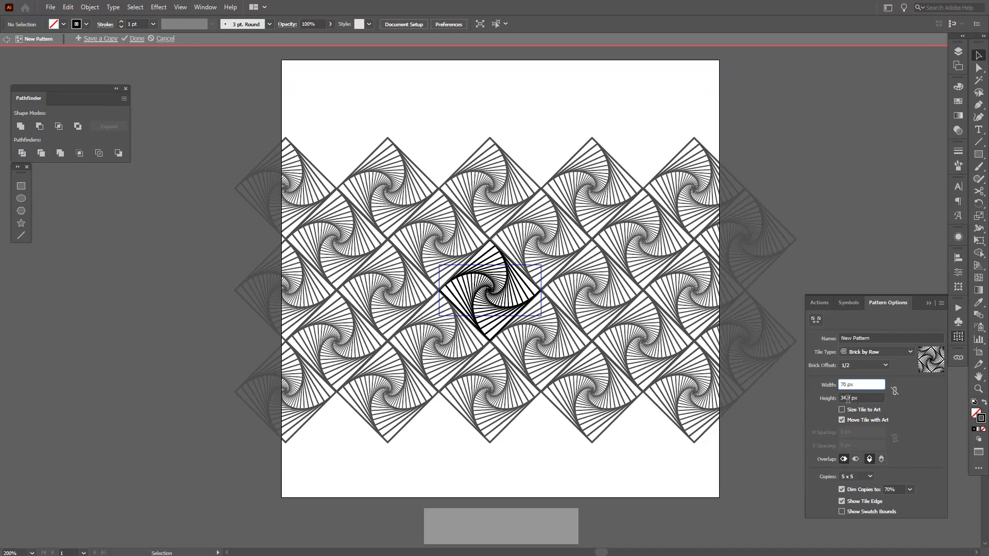
left_click(848, 398)
type("7")
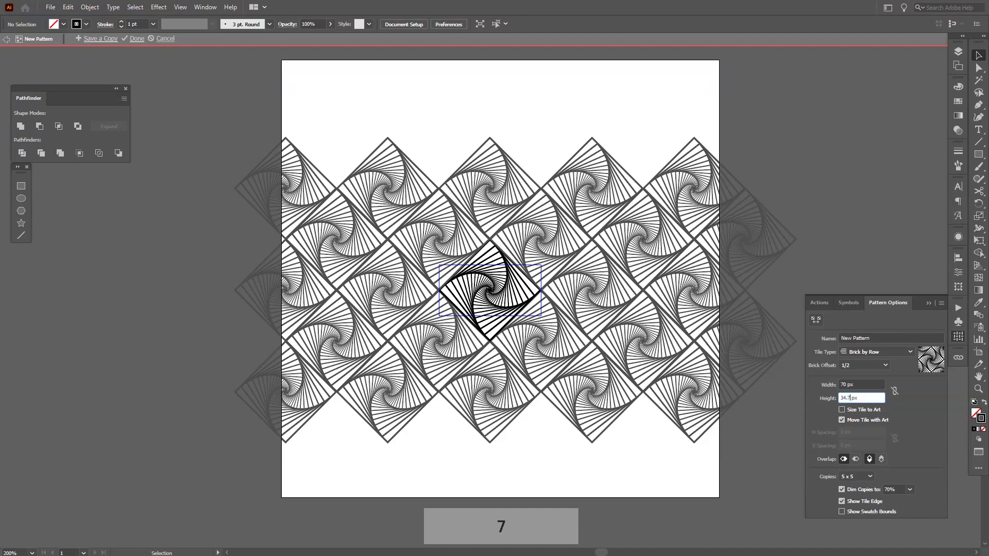
left_click(847, 384)
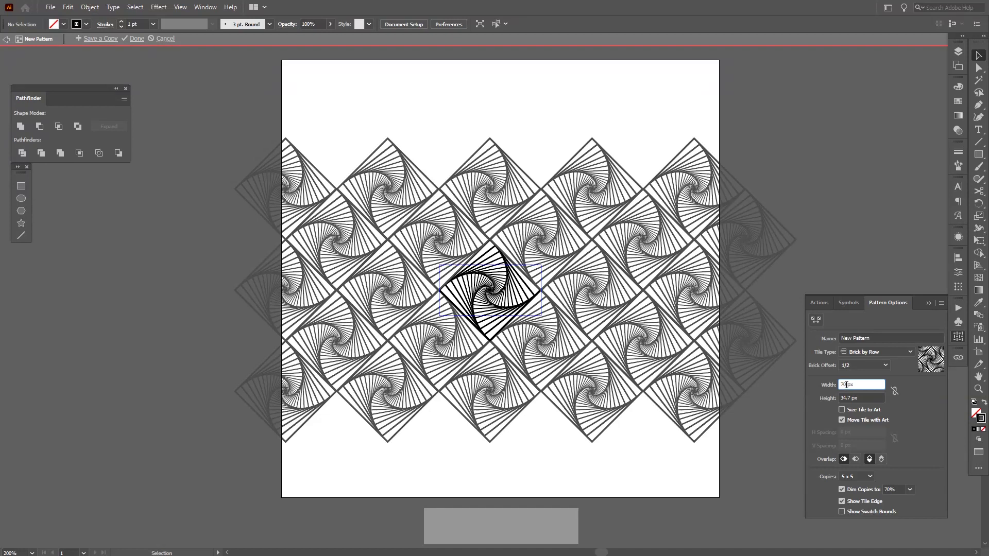
- Set the tile width to 69.6 px and save the pattern
key("Down")
left_click(846, 385)
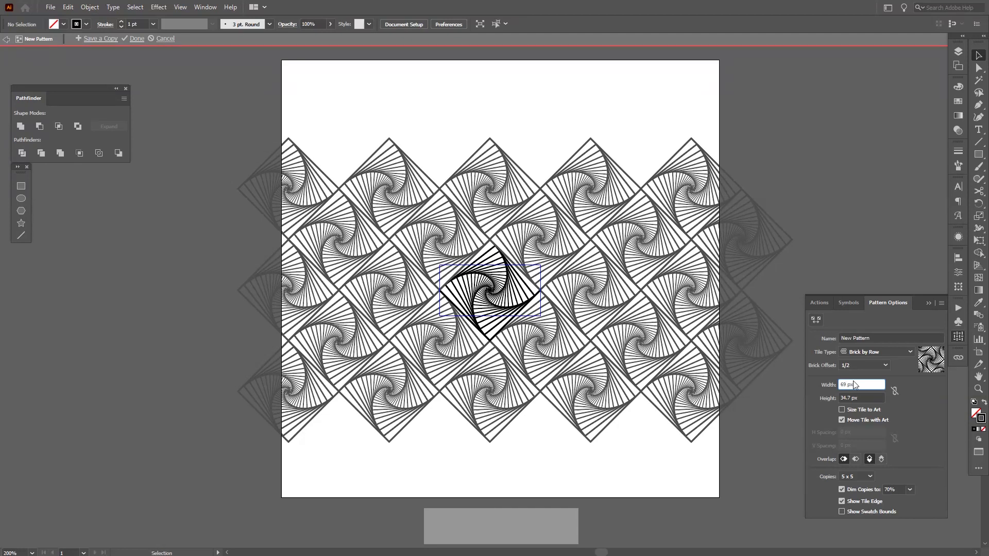
type(".6")
left_click(865, 395)
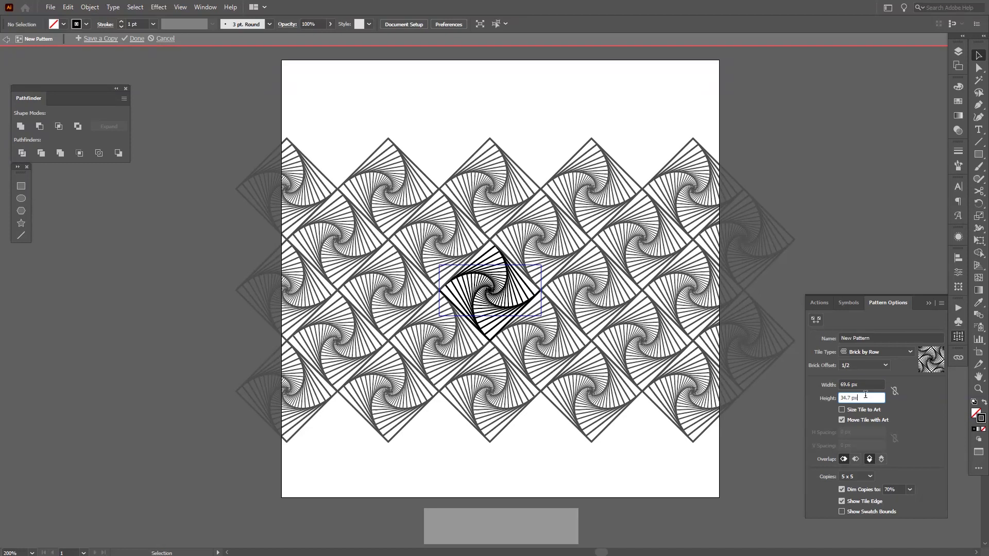
left_click(137, 39)
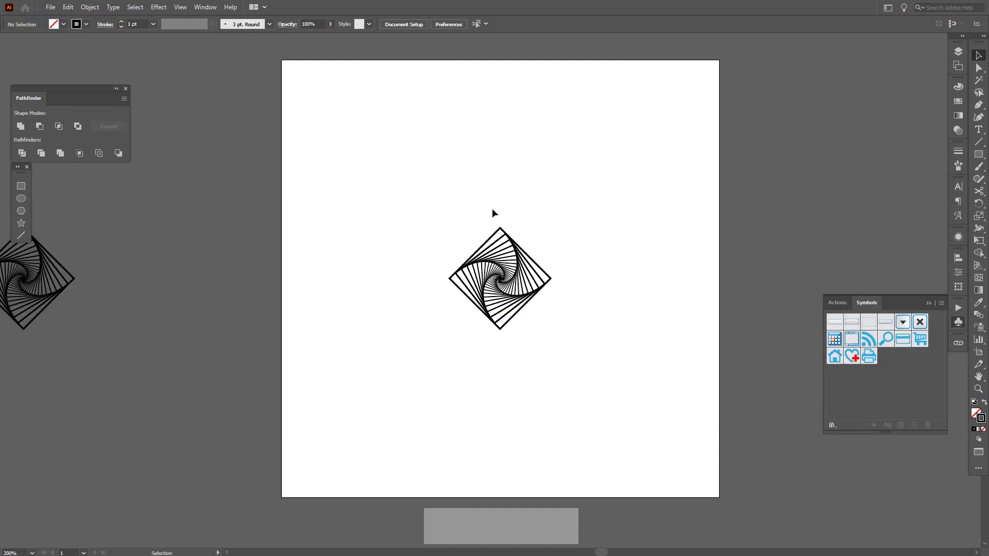
- Delete the spiral diamond and draw a 300 px square covering the artboard
key("Delete")
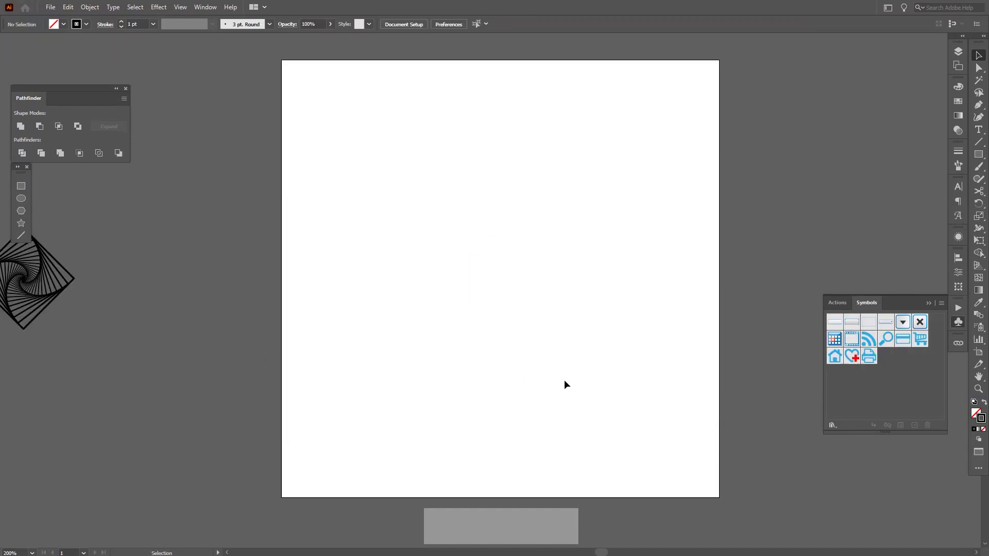
key("m")
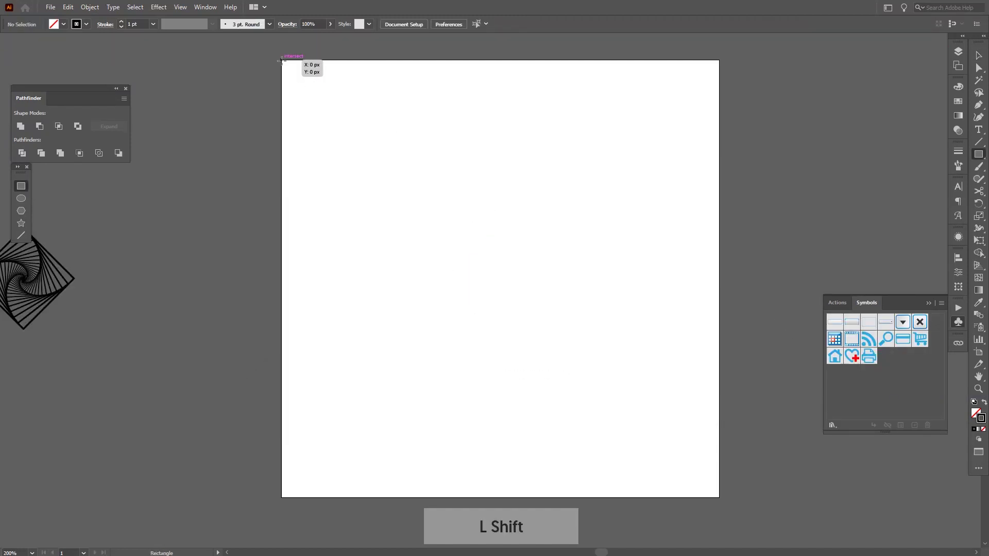
left_click_drag(282, 60, 719, 480)
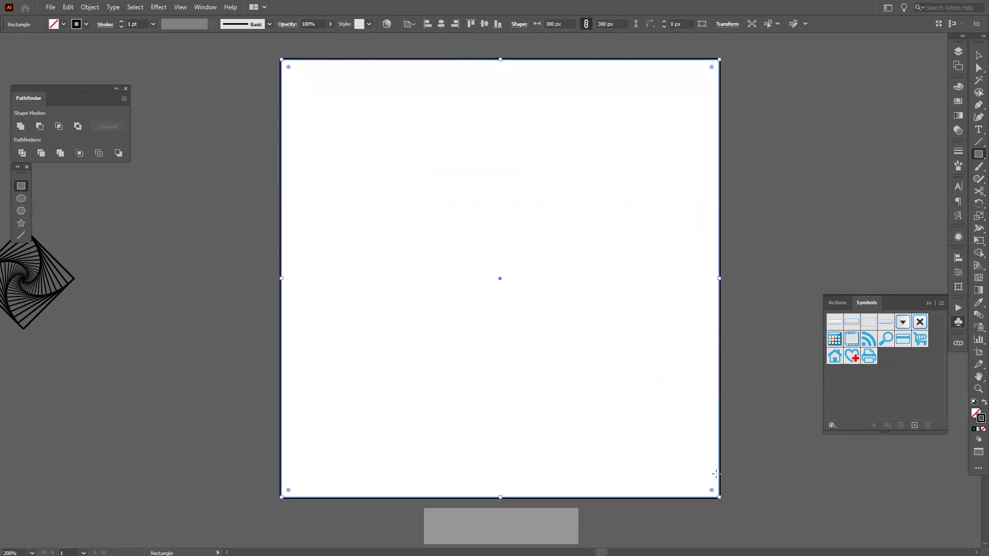
- Give the square a black fill with no stroke
key("shift+x")
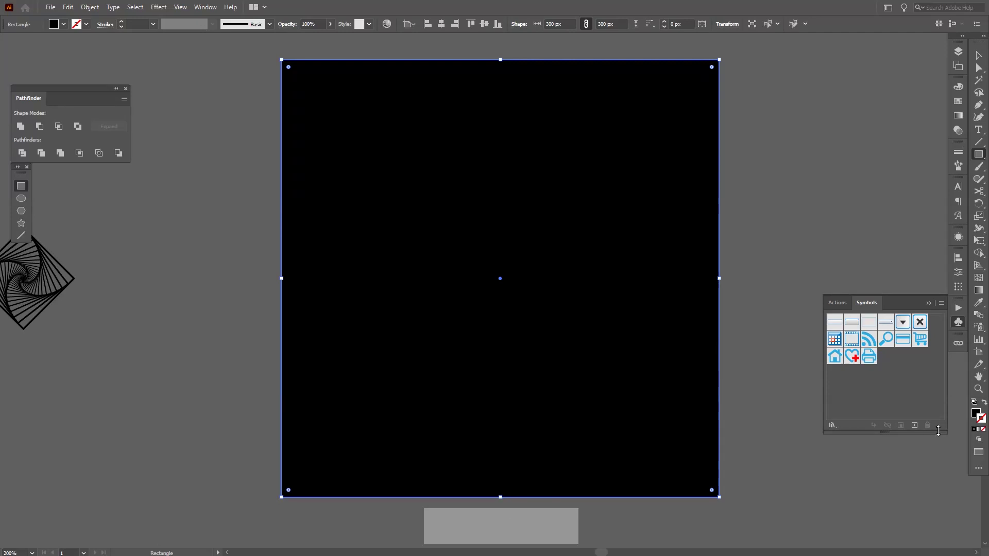
left_click(980, 419)
left_click(978, 415)
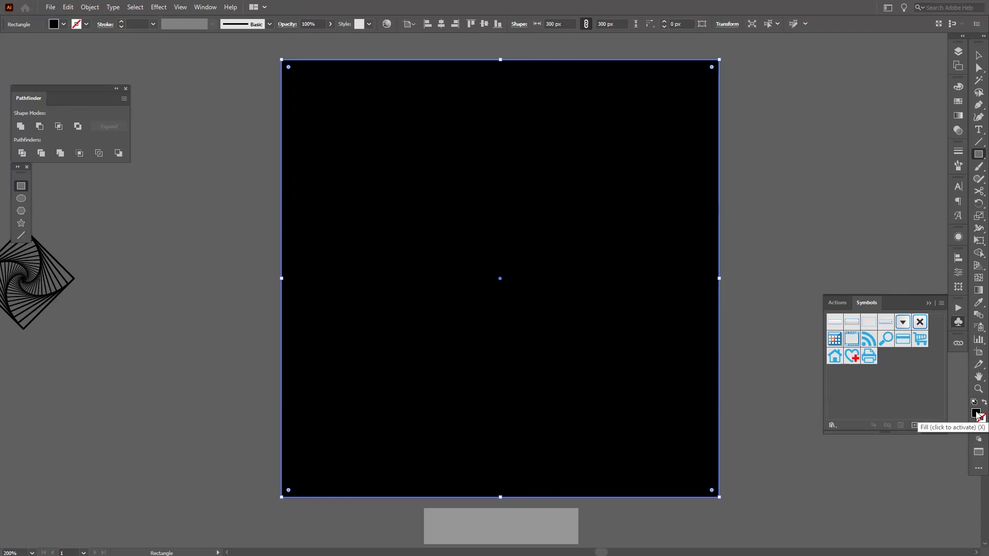
left_click(981, 420)
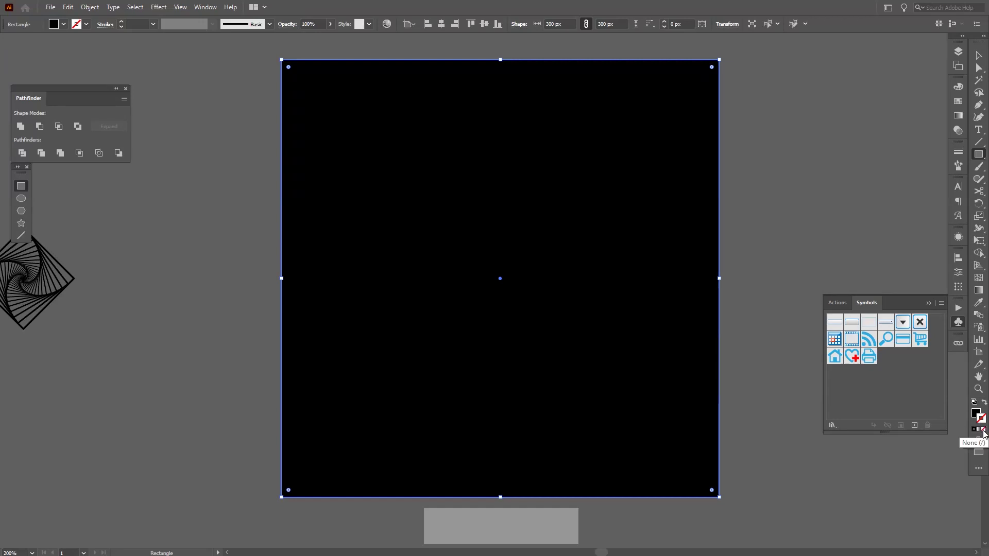
left_click(984, 403)
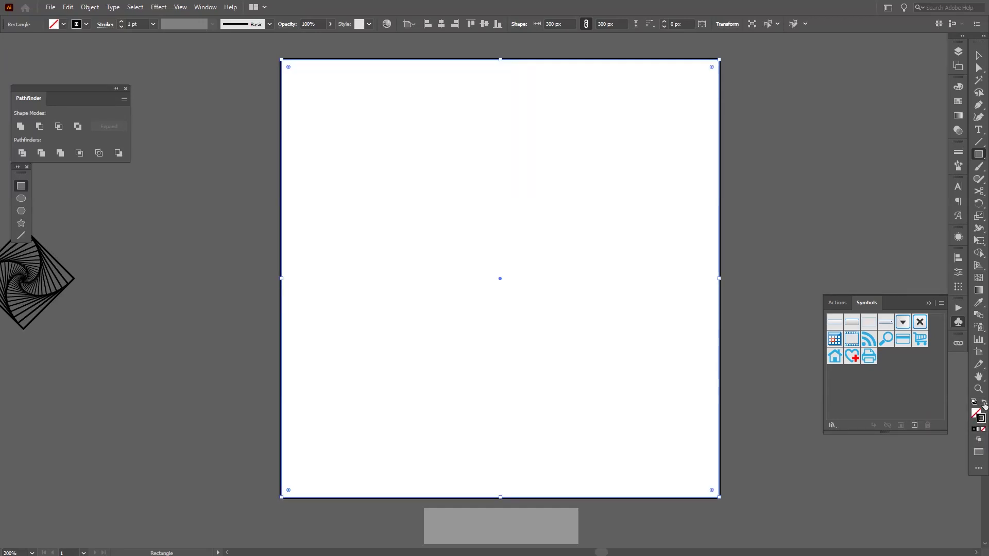
left_click(984, 403)
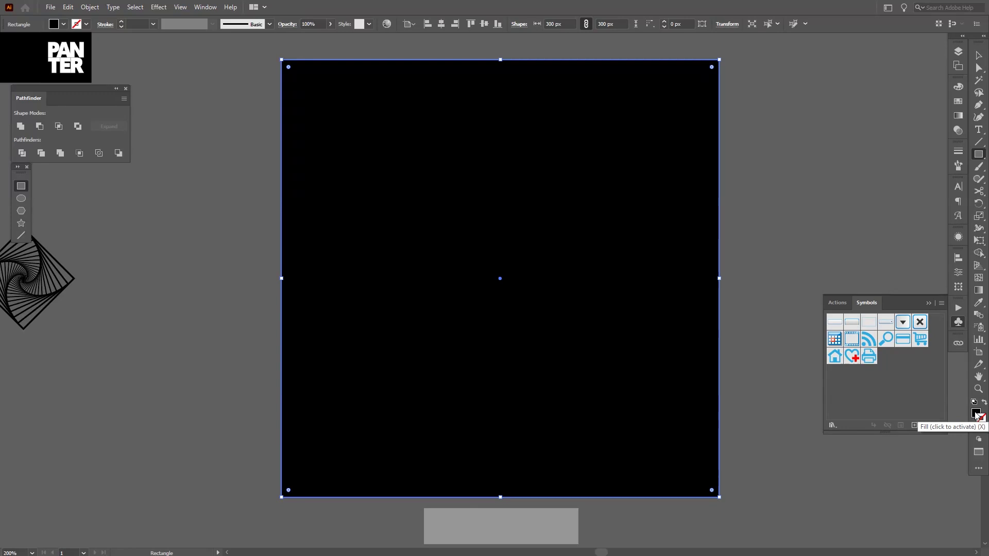
left_click(974, 414)
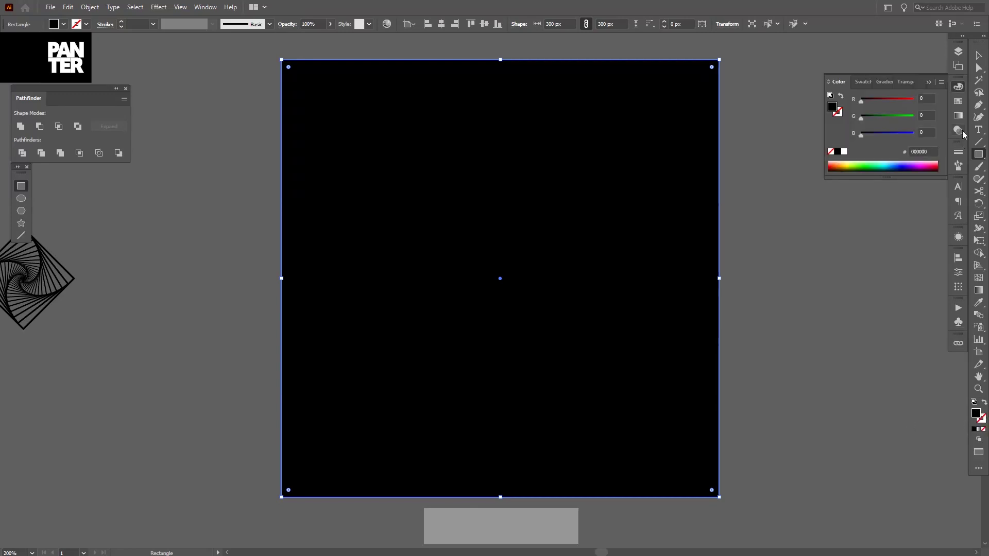
- Apply the New Pattern swatch to the square and deselect it
left_click(958, 104)
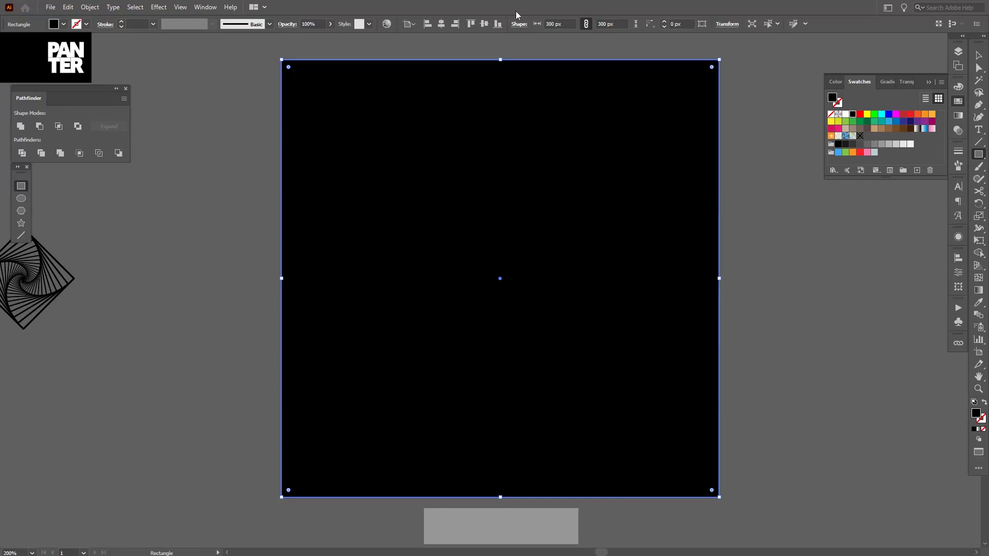
left_click(205, 7)
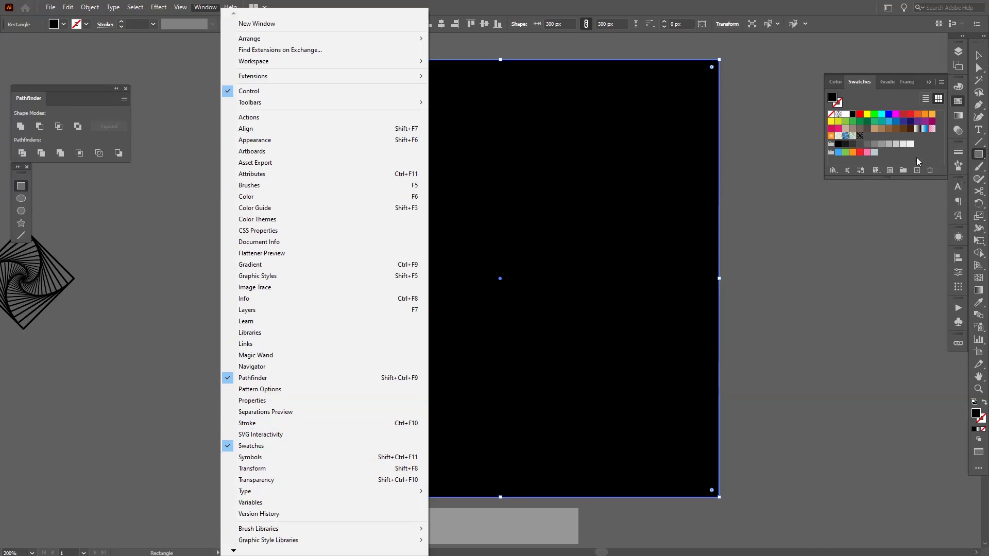
left_click(897, 163)
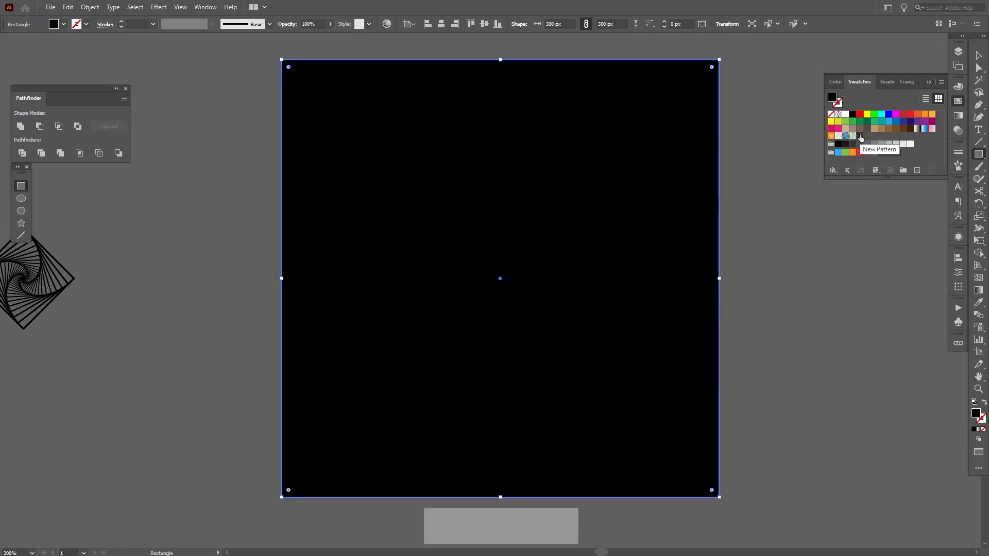
left_click(859, 136)
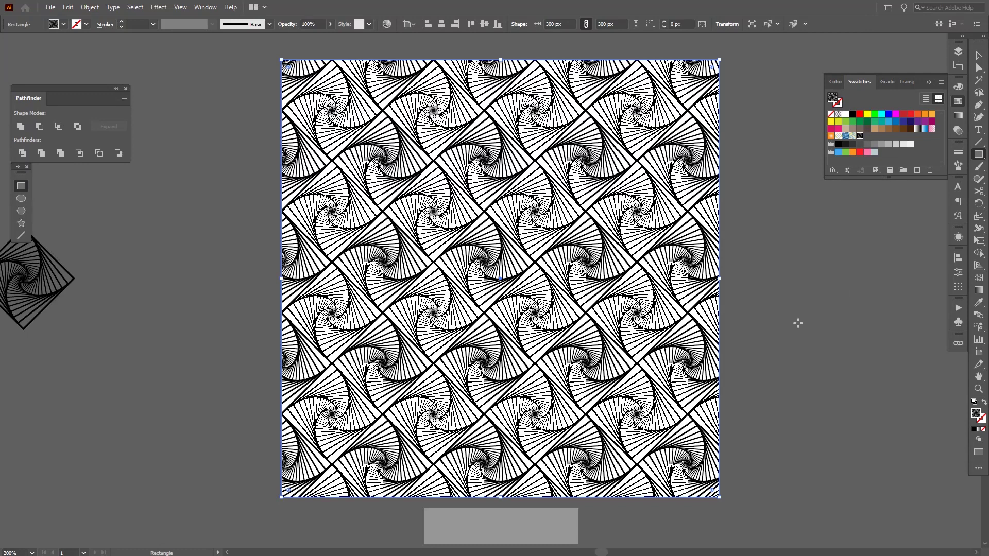
key("v")
left_click(799, 343)
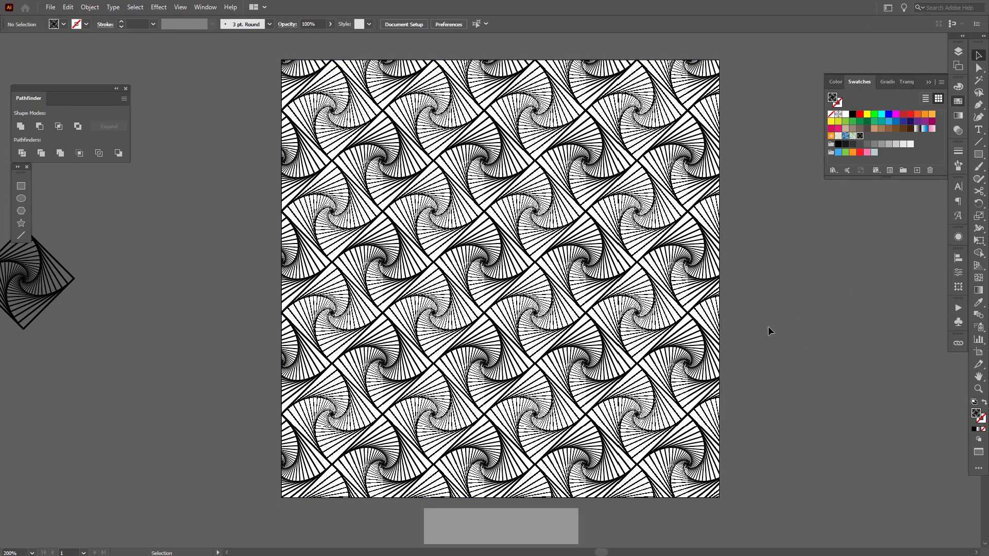
- Zoom and pan to view the whole patterned artboard, then reselect the square
scroll(767, 326, "up", 6, "alt")
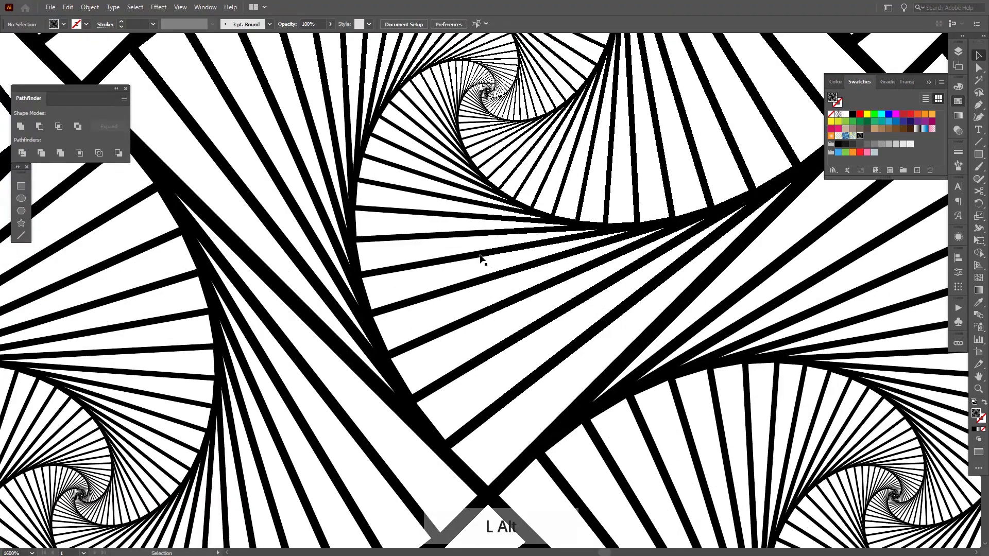
scroll(480, 255, "up", 1, "alt")
scroll(480, 255, "down", 9, "alt")
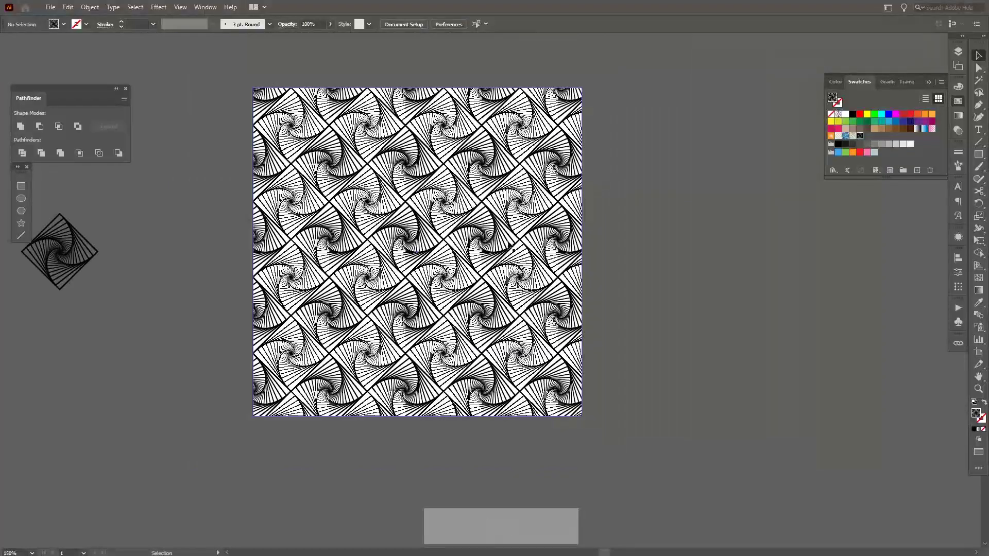
left_click_drag(480, 255, 653, 243)
scroll(629, 257, "up", 1, "alt")
left_click(928, 82)
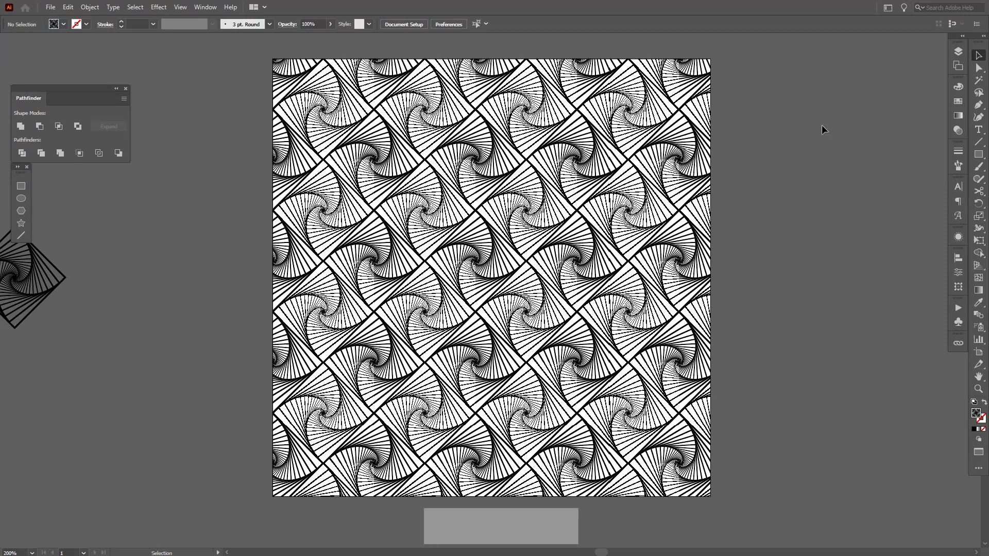
left_click(562, 181)
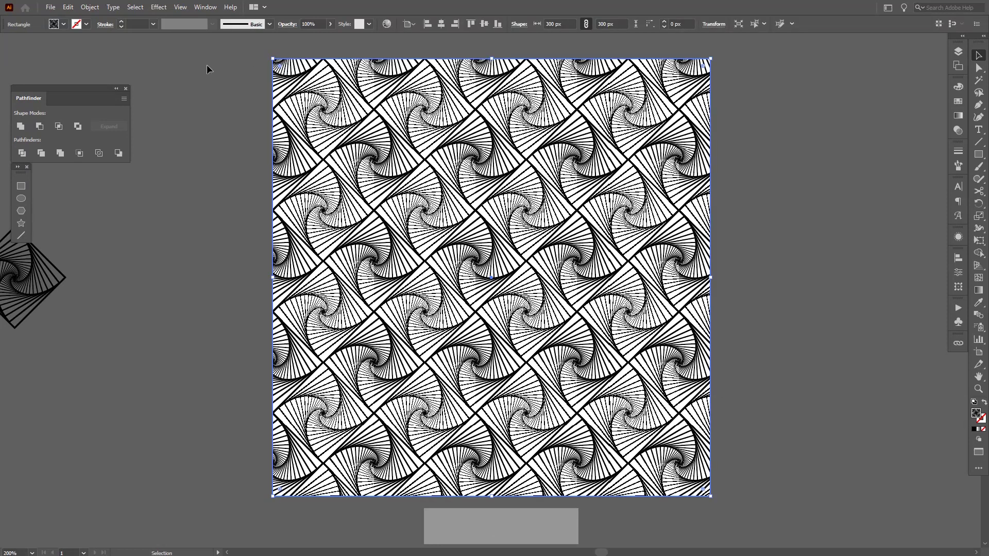
- Scale the square's pattern uniformly to 140% with Transform Objects unchecked
left_click(91, 7)
mouse_move(102, 23)
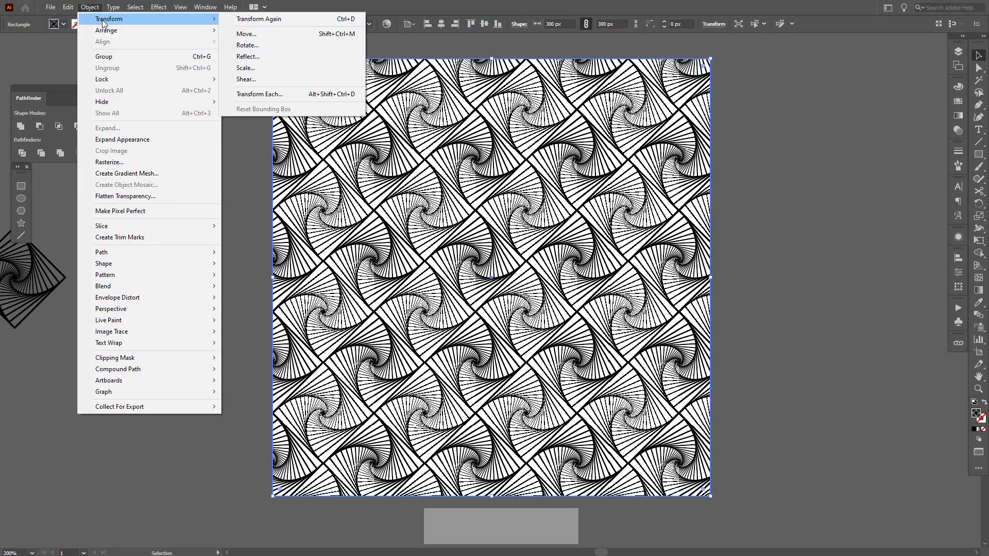
left_click(263, 67)
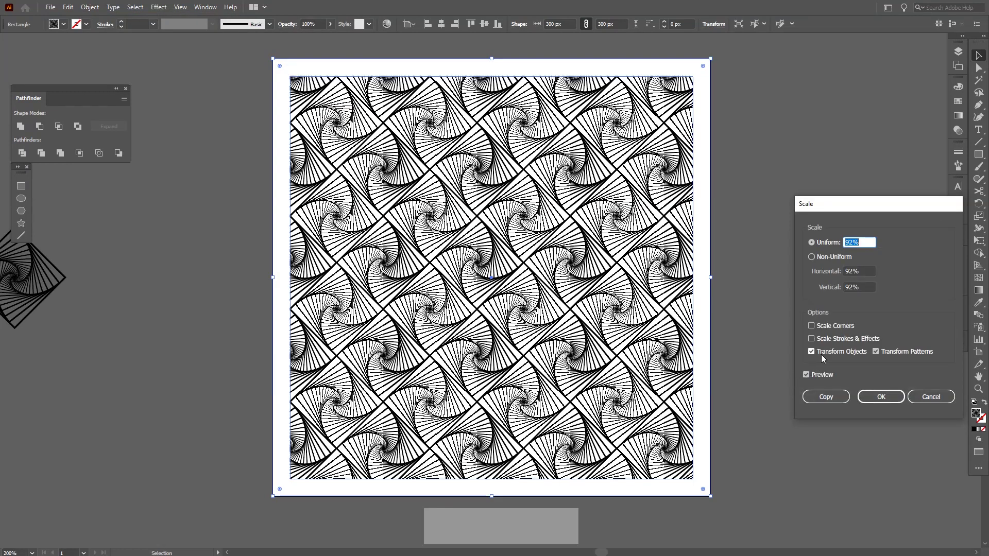
left_click(812, 352)
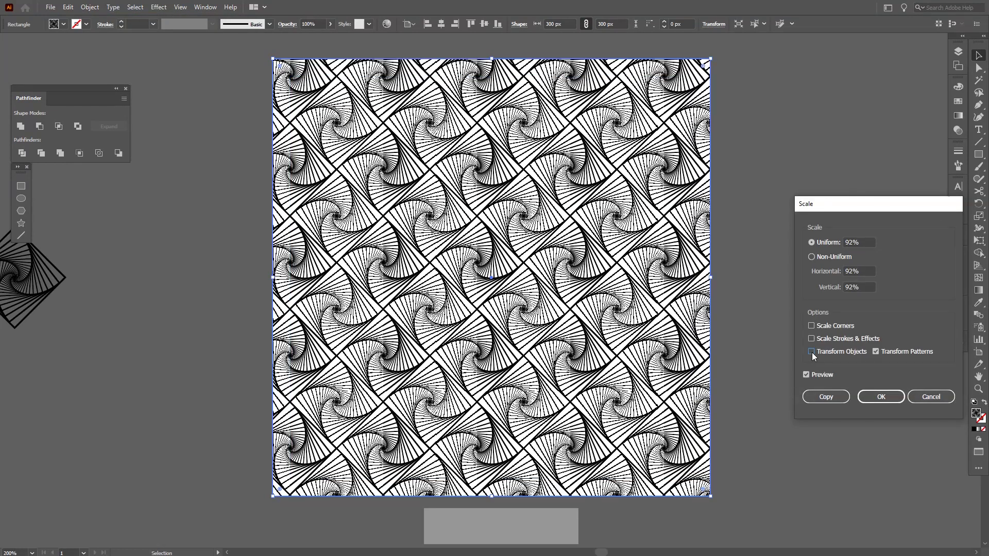
left_click(856, 242)
scroll(856, 242, "up", 3)
scroll(855, 240, "up", 19)
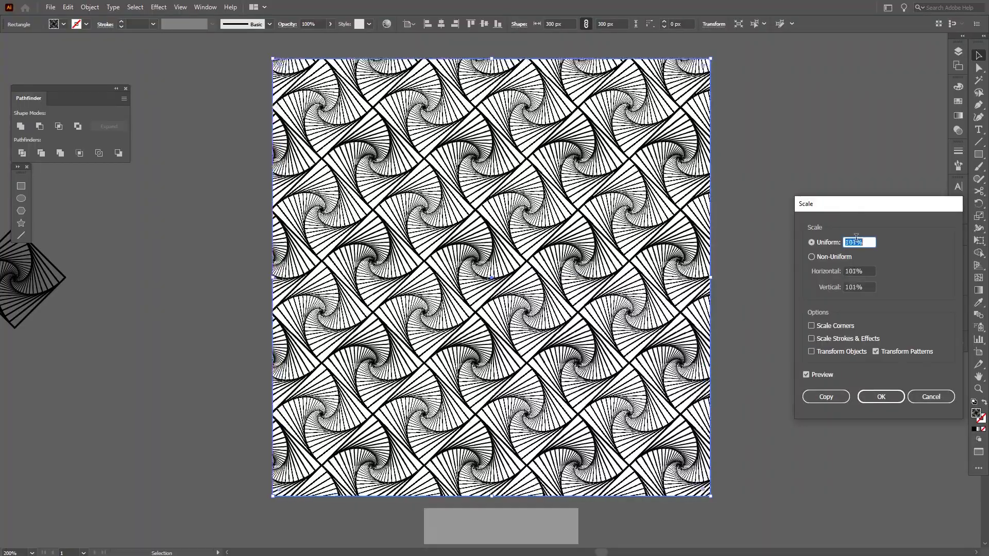
scroll(856, 239, "up", 15)
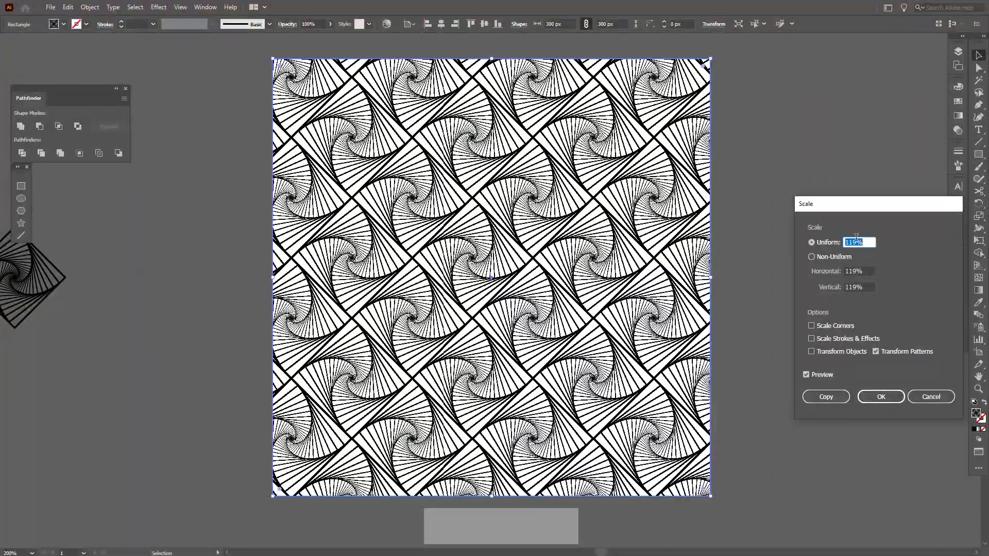
scroll(856, 239, "up", 11)
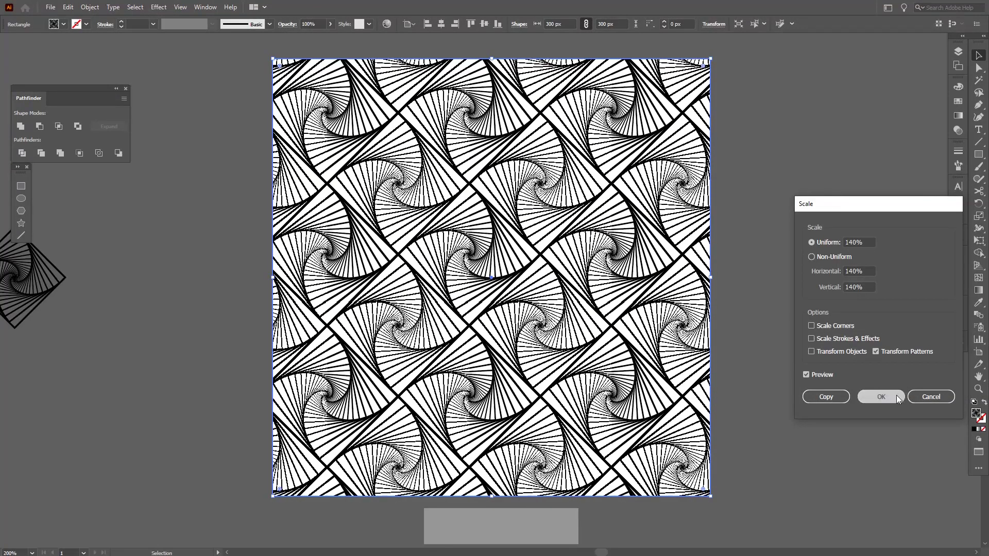
left_click(881, 397)
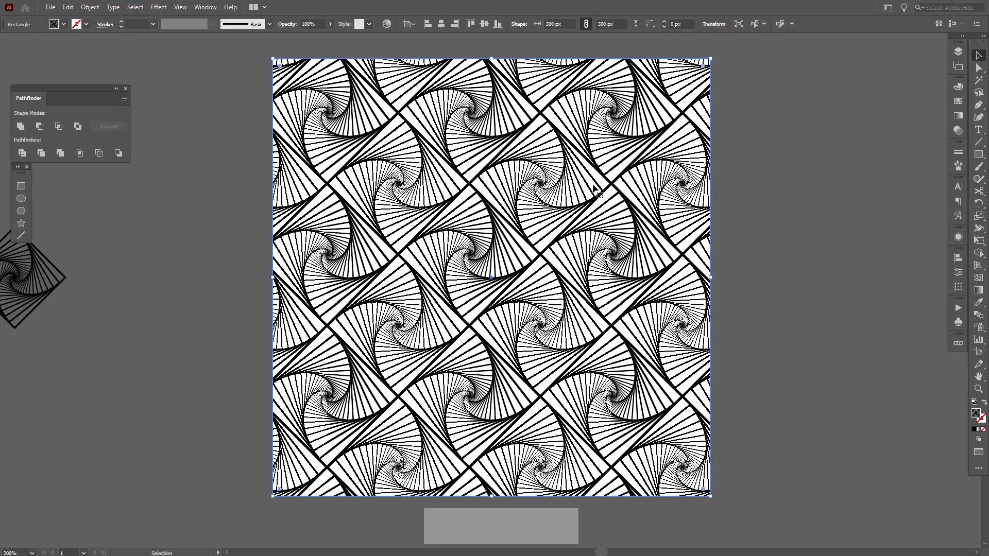
- Unite the patterned square into a single path with Pathfinder
left_click(20, 126)
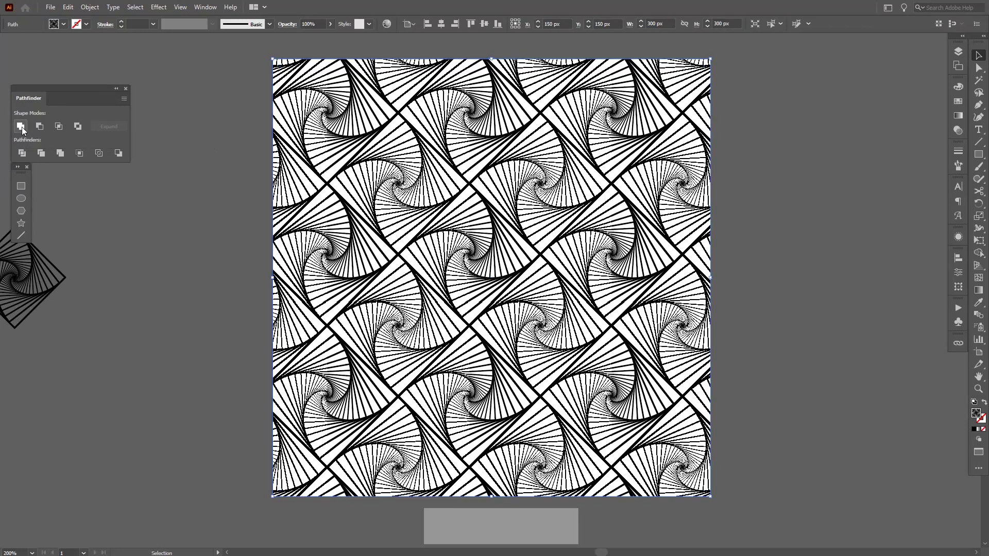
left_click(200, 9)
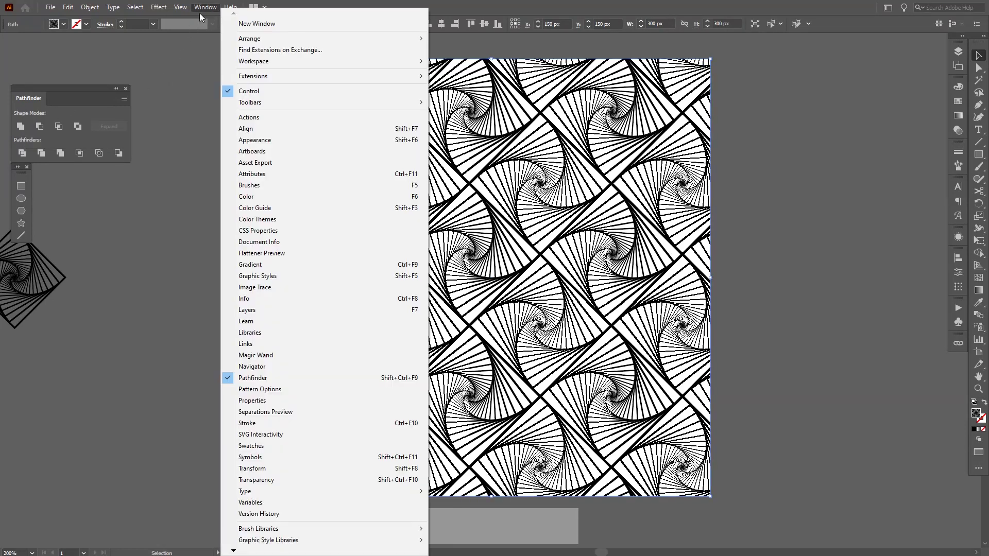
key("Escape")
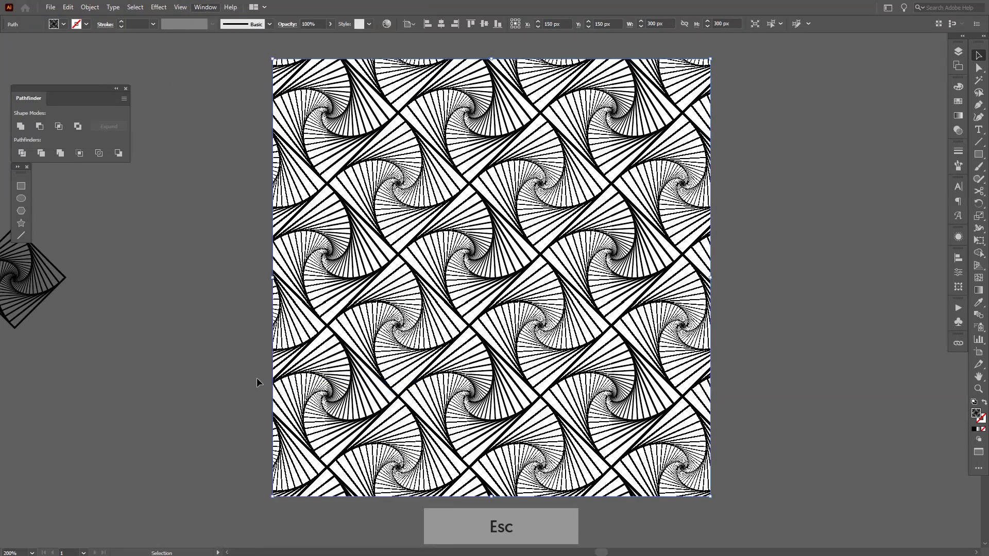
- Expand the square's appearance, then expand its fill into vector shapes
left_click(89, 7)
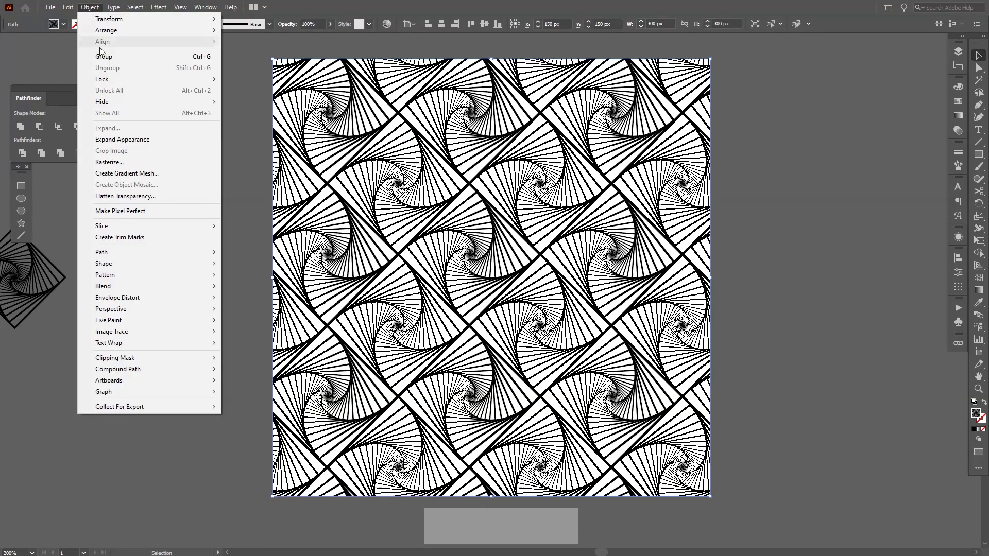
left_click(129, 140)
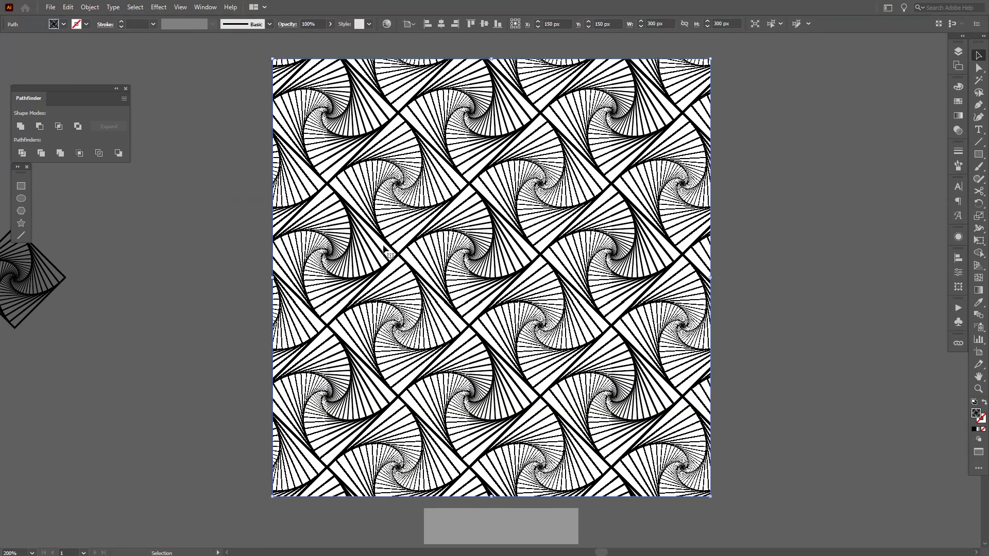
left_click(89, 7)
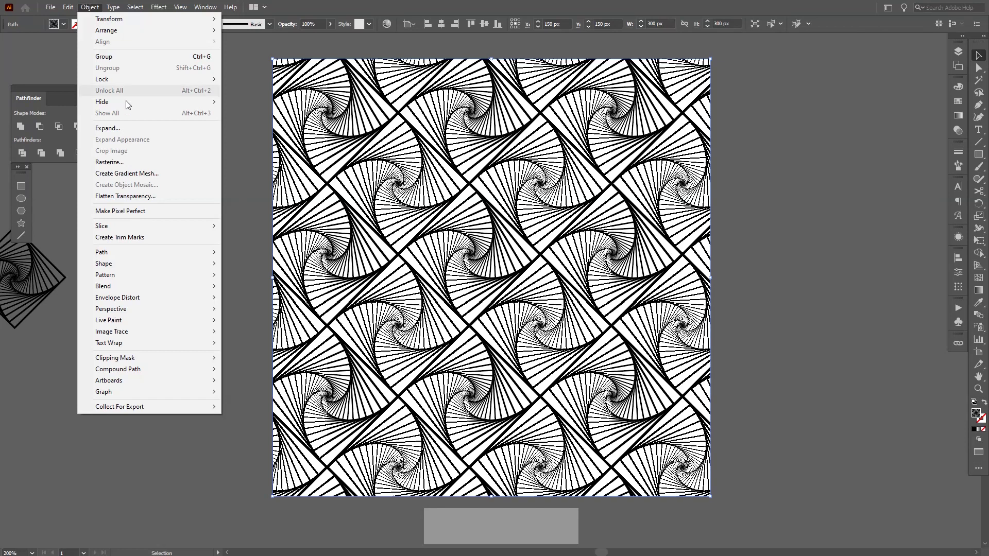
left_click(131, 128)
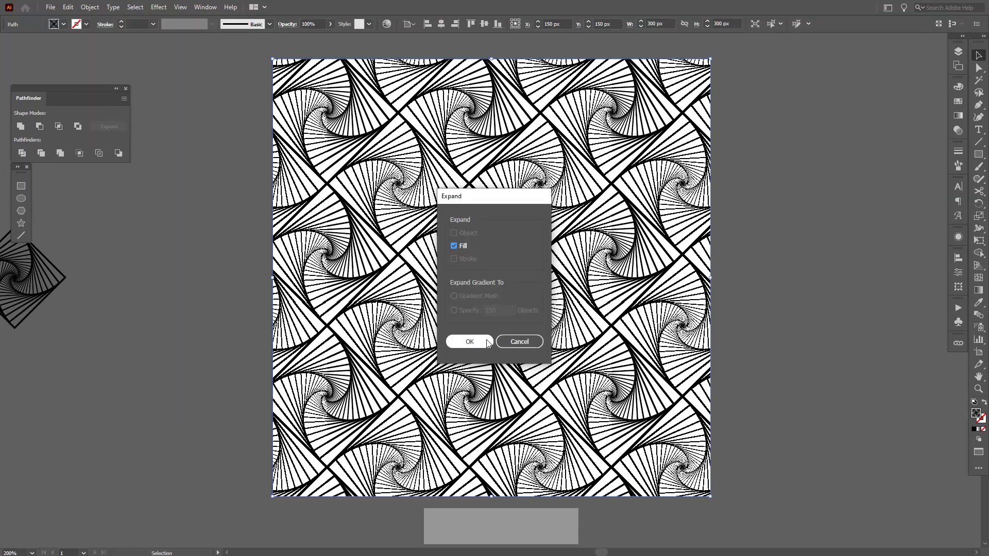
left_click(458, 341)
left_click(765, 277)
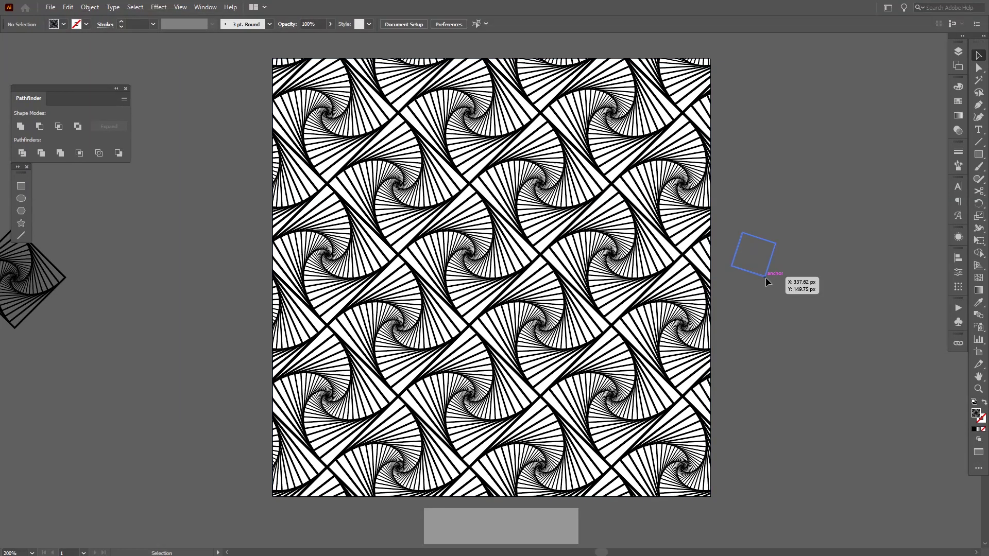
scroll(581, 296, "up", 10)
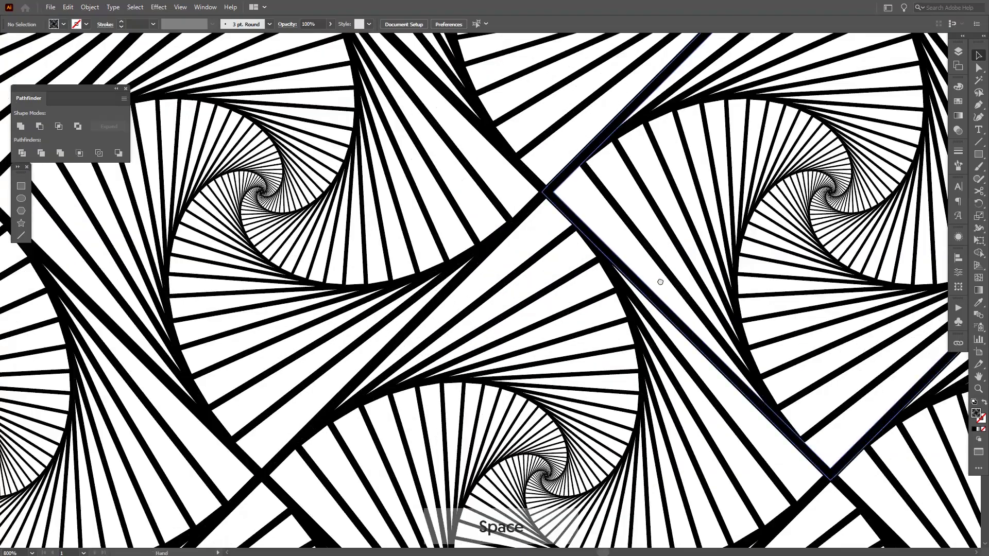
scroll(344, 241, "down", 6)
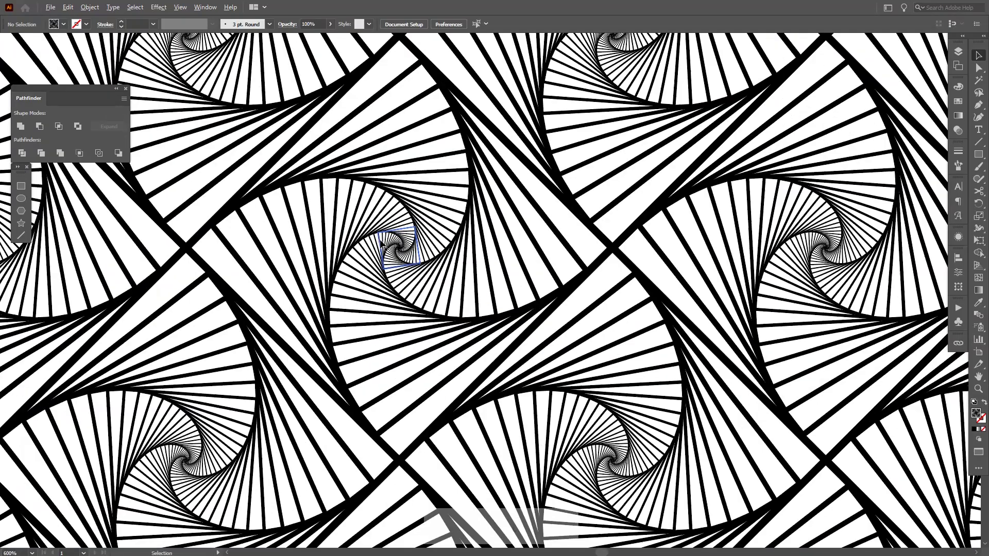
scroll(662, 309, "down", 2)
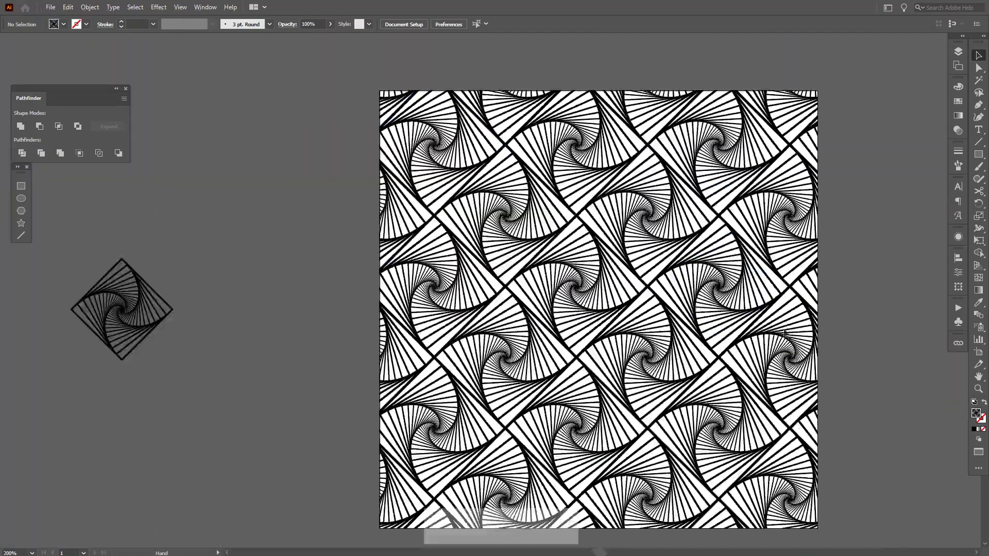
left_click_drag(889, 355, 779, 308)
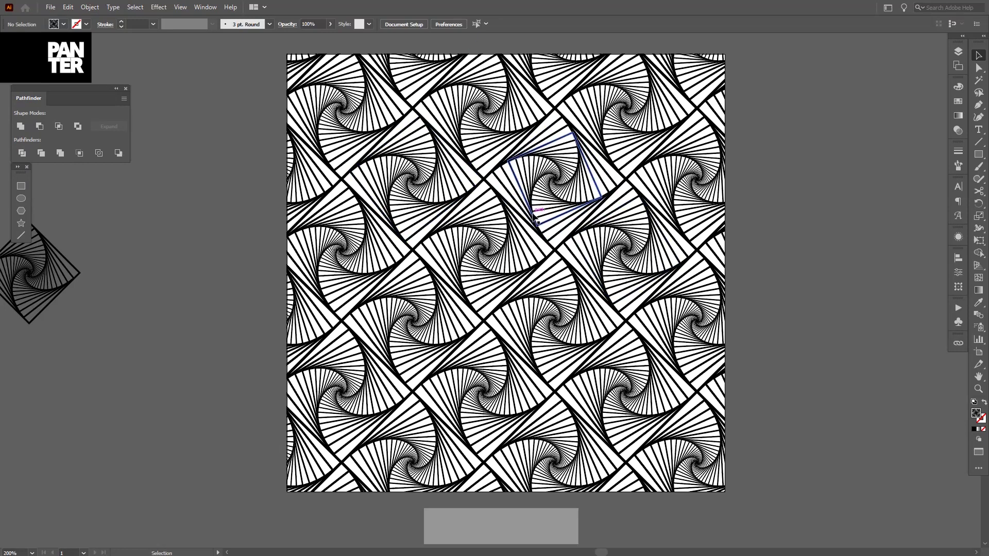
scroll(551, 265, "up", 2)
scroll(551, 266, "down", 2)
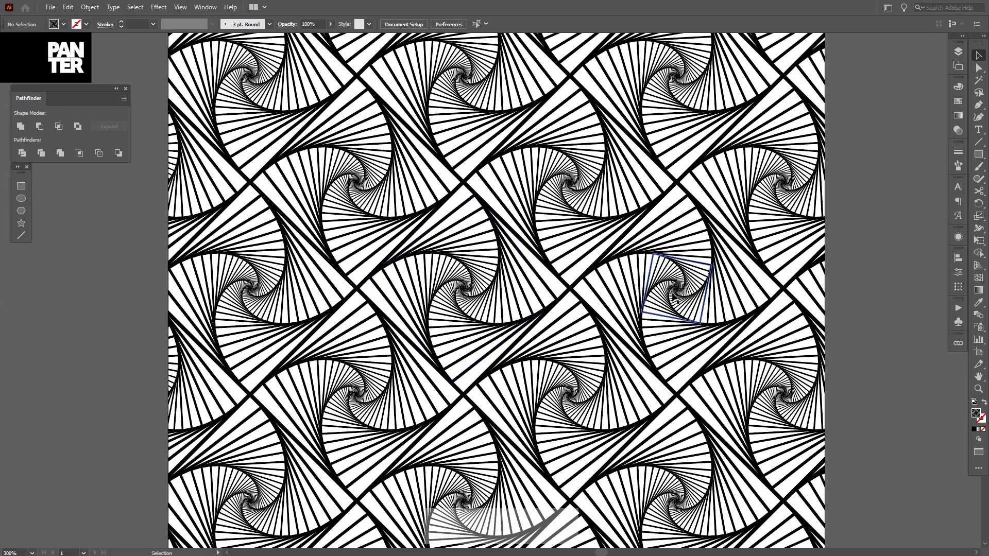
scroll(694, 292, "up", 5)
scroll(693, 292, "down", 4)
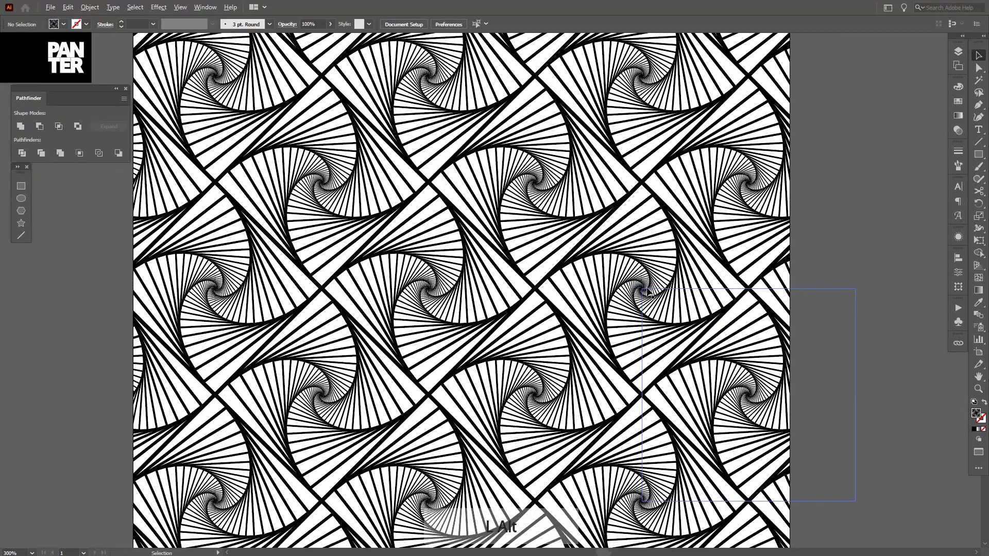
key("space")
left_click_drag(689, 312, 661, 285)
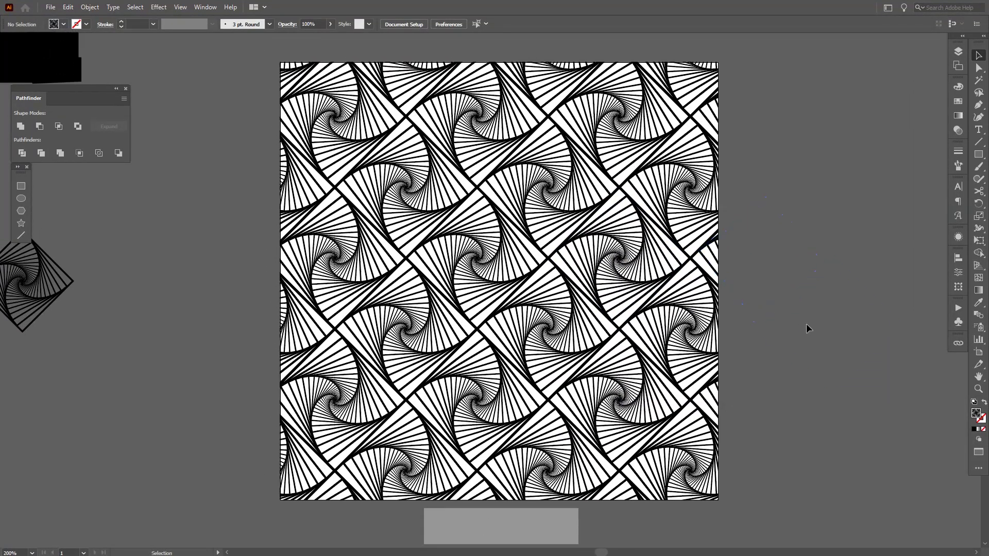